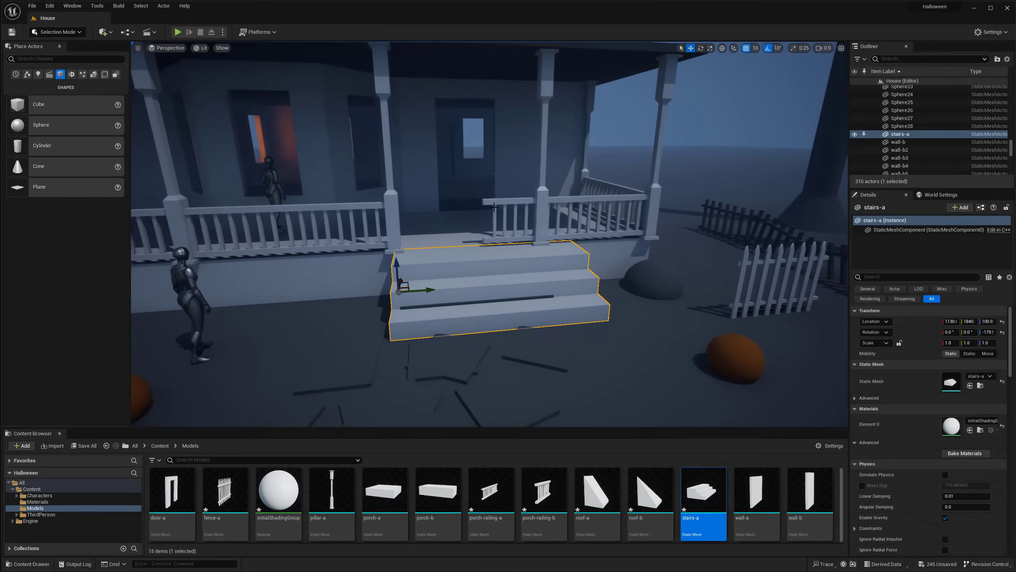
# Delete the blockout step pieces overlapping the stairs-a mesh in front of the porch
pyautogui.click(472, 299)
pyautogui.moveTo(472, 299); pyautogui.dragTo(620, 249, button='middle')
pyautogui.moveTo(371, 298); pyautogui.dragTo(383, 324, button='middle')
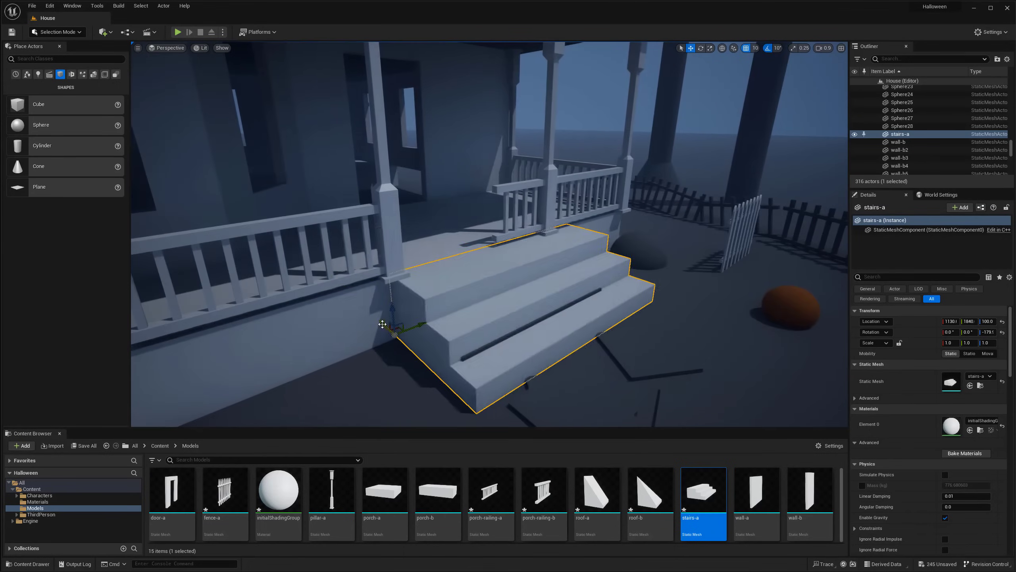
pyautogui.click(443, 317)
pyautogui.press('Delete')
pyautogui.moveTo(443, 318); pyautogui.dragTo(392, 244, button='middle')
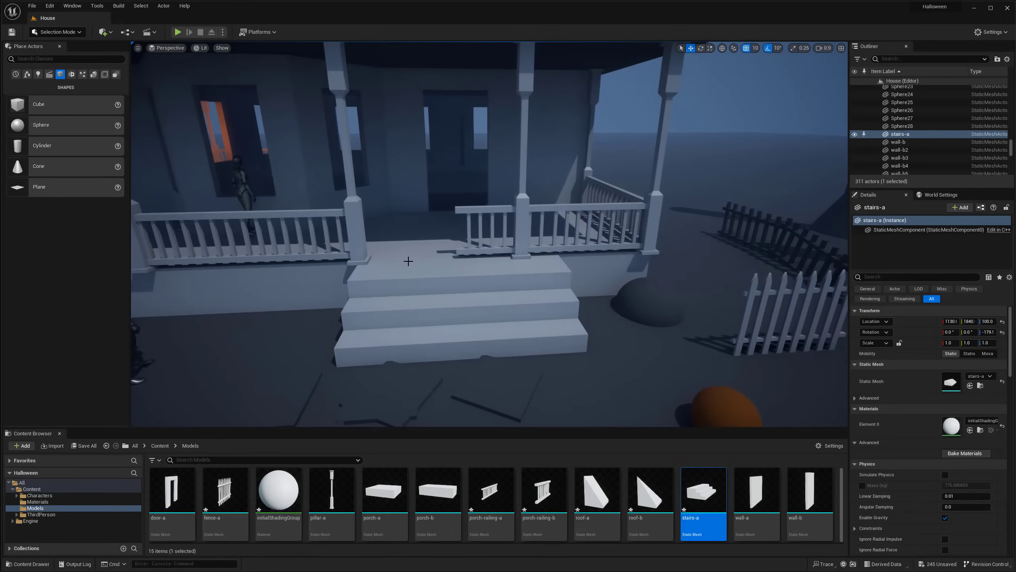
# Swap the short railing beside the stairs to the porch-railing-b mesh and slide it towards the neighbouring pillar
pyautogui.click(500, 212)
pyautogui.moveTo(543, 491); pyautogui.dragTo(965, 343)
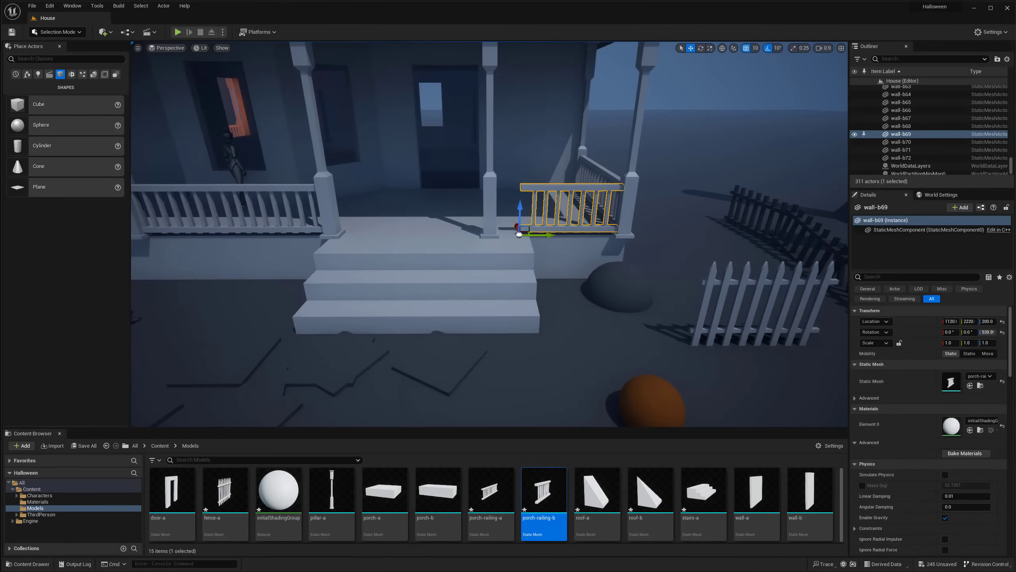
pyautogui.keyDown('shift'); pyautogui.moveTo(541, 235); pyautogui.dragTo(516, 239); pyautogui.keyUp('shift')
pyautogui.moveTo(489, 234); pyautogui.dragTo(483, 261, button='right')
# Move the fence-a section onto the far end of the blockout fence, at X 1510, Y 2910, Z 90
pyautogui.click(483, 261)
pyautogui.press('f')
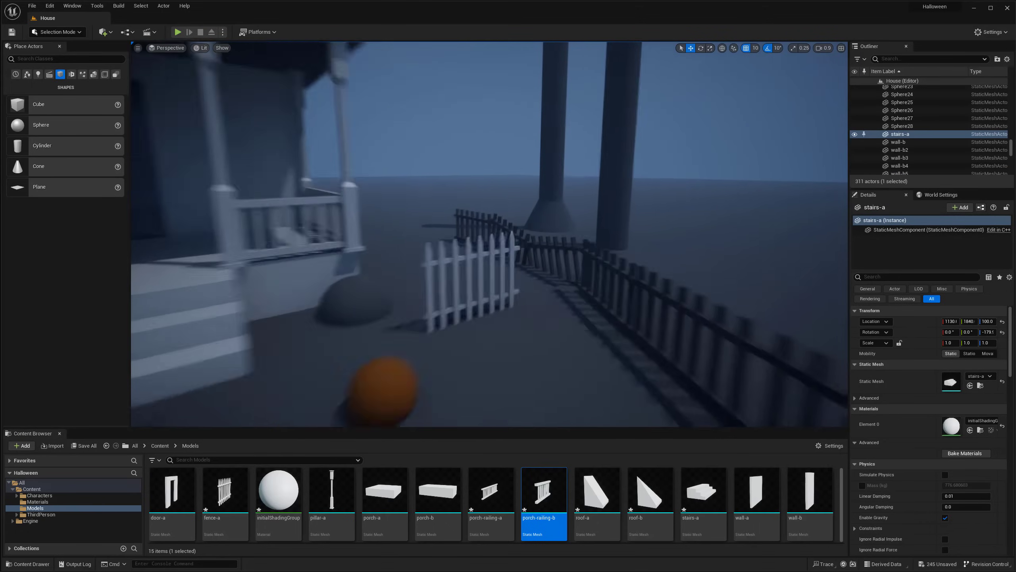
pyautogui.click(456, 292)
pyautogui.press('f')
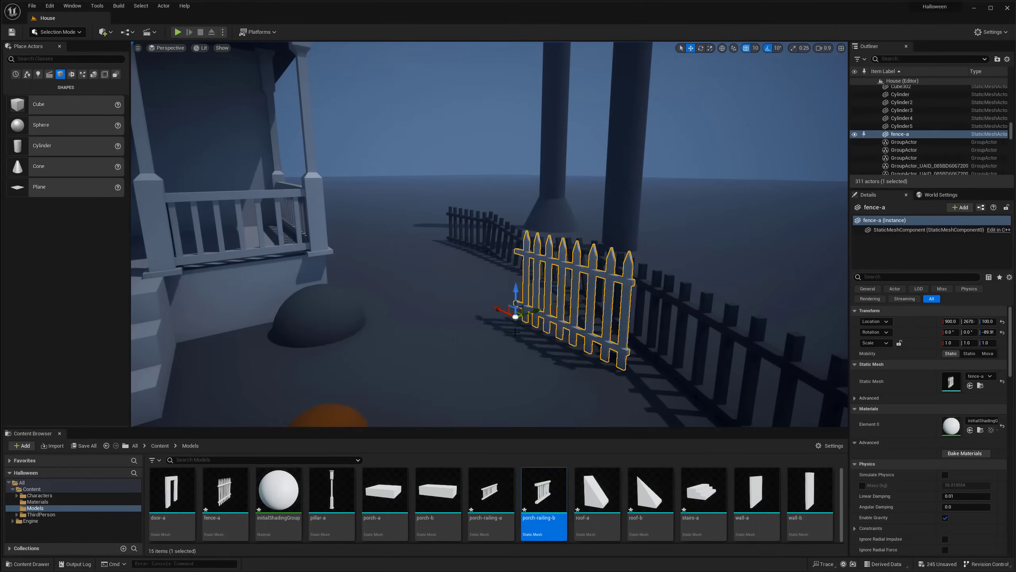
pyautogui.press('f')
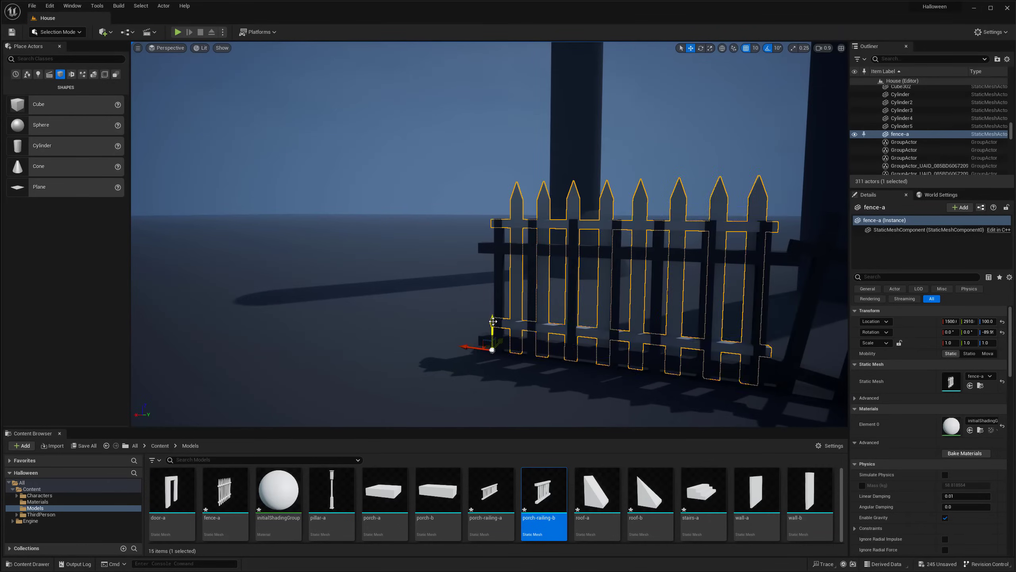
pyautogui.moveTo(488, 349); pyautogui.dragTo(500, 344)
pyautogui.moveTo(500, 345); pyautogui.dragTo(520, 352, button='right')
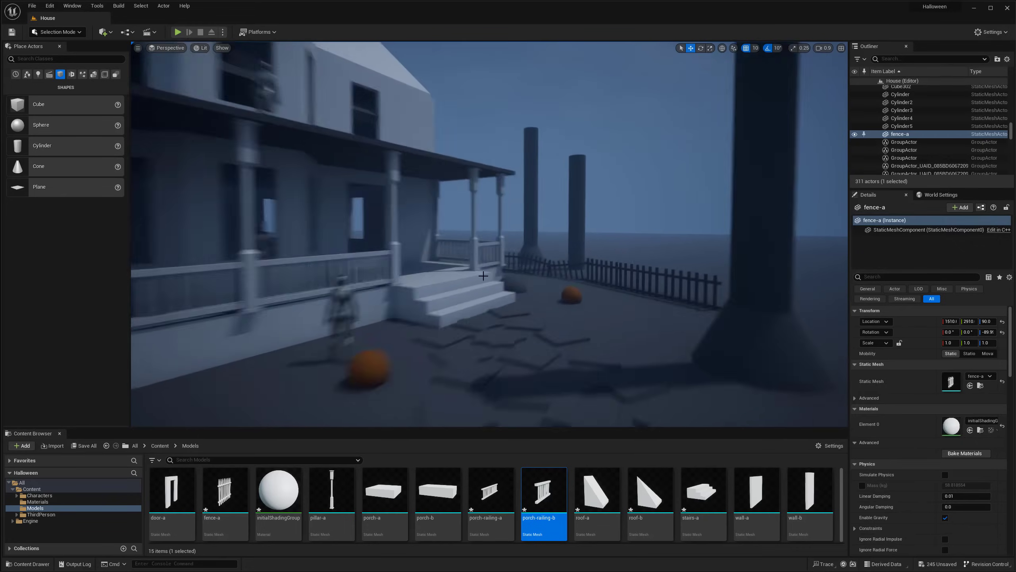
# Duplicate the placed fence section onto the adjacent blockout section and rotate the copy to match its lean
pyautogui.click(594, 268)
pyautogui.moveTo(594, 268); pyautogui.dragTo(506, 265, button='right')
pyautogui.click(506, 264)
pyautogui.press('f')
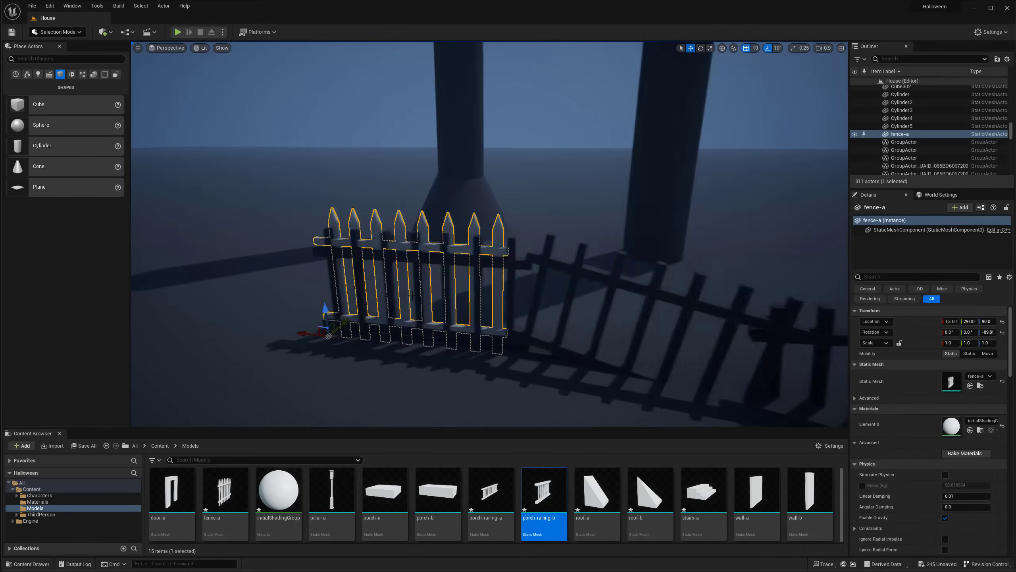
pyautogui.keyDown('alt'); pyautogui.moveTo(328, 318); pyautogui.dragTo(499, 333); pyautogui.keyUp('alt')
pyautogui.press('e')
pyautogui.moveTo(524, 384); pyautogui.dragTo(487, 348)
pyautogui.moveTo(488, 348); pyautogui.dragTo(460, 344, button='right')
pyautogui.press('w')
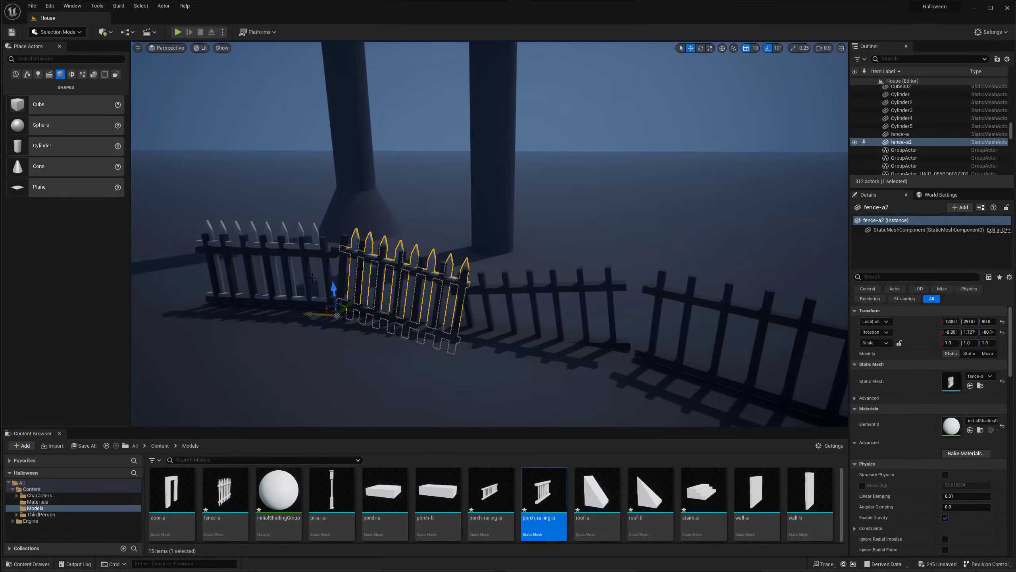
# Add more fence-a copies along the rest of the side blockout fence, rotating them to follow its line
pyautogui.click(256, 264)
pyautogui.keyDown('alt'); pyautogui.moveTo(203, 291); pyautogui.dragTo(624, 352); pyautogui.keyUp('alt')
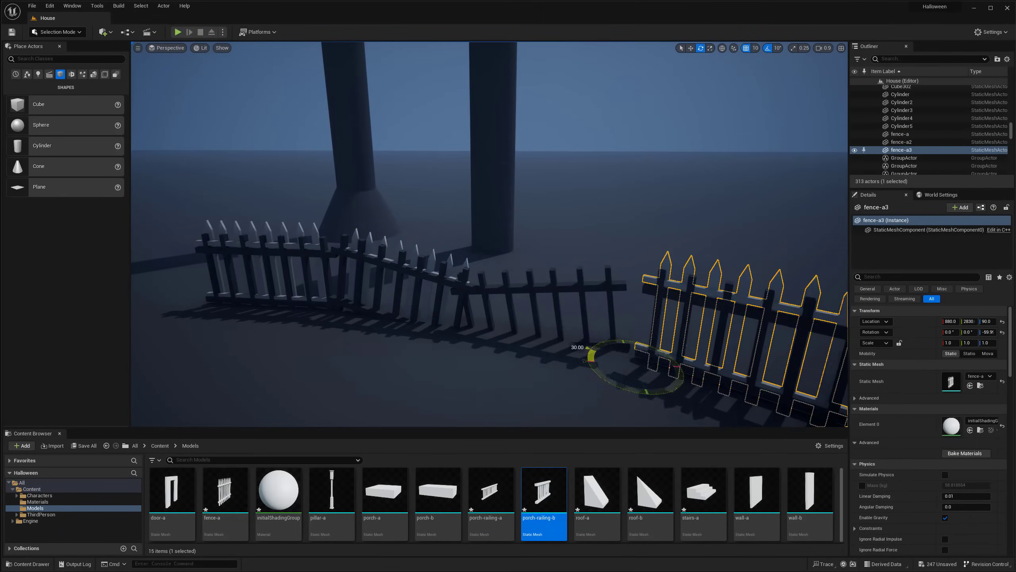
pyautogui.moveTo(624, 352); pyautogui.dragTo(561, 344, button='right')
pyautogui.press('e')
pyautogui.moveTo(360, 304); pyautogui.dragTo(400, 280)
pyautogui.press('w')
pyautogui.moveTo(755, 59); pyautogui.dragTo(752, 60, button='right')
pyautogui.keyDown('alt'); pyautogui.moveTo(234, 294); pyautogui.dragTo(656, 307); pyautogui.keyUp('alt')
pyautogui.moveTo(656, 306)
pyautogui.mouseDown(button='right')
pyautogui.moveTo(560, 304)
pyautogui.moveTo(654, 290)
pyautogui.mouseUp(button='right')
# Delete the blockout fence groups covered by the new picket sections, accepting the broken references
pyautogui.click(524, 300)
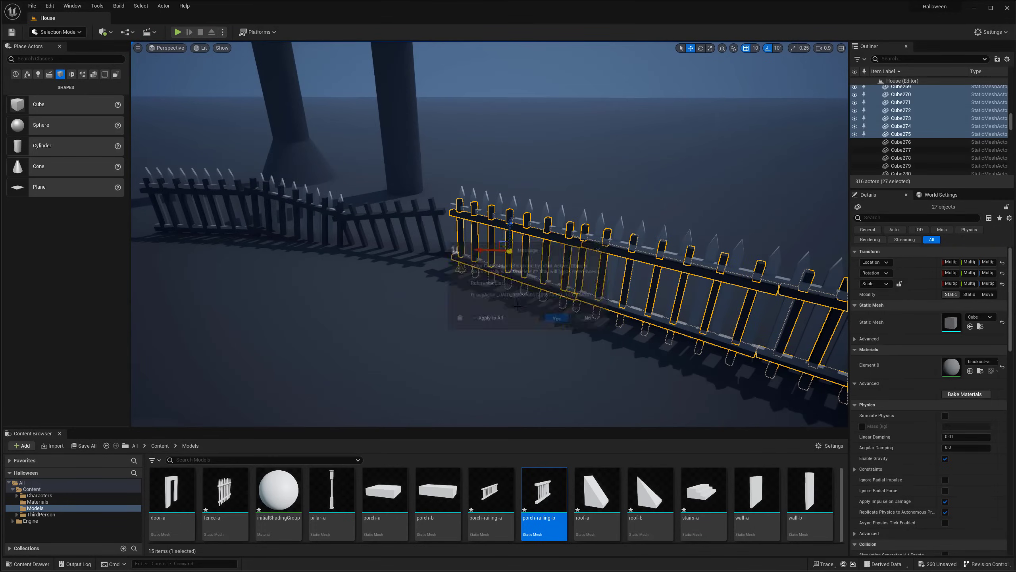
pyautogui.click(557, 317)
pyautogui.click(304, 208)
pyautogui.click(192, 204)
pyautogui.keyDown('ctrl'); pyautogui.click(304, 208); pyautogui.keyUp('ctrl')
pyautogui.press('Delete')
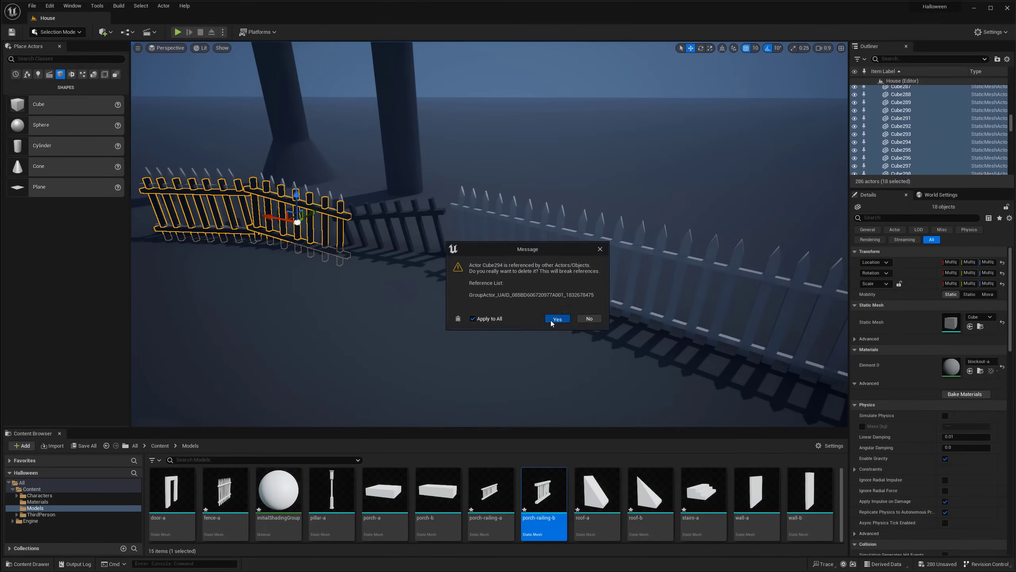
pyautogui.click(557, 319)
# Fit a picket section over the remaining middle blockout fence and delete that blockout group
pyautogui.moveTo(384, 248); pyautogui.dragTo(339, 272)
pyautogui.click(420, 218)
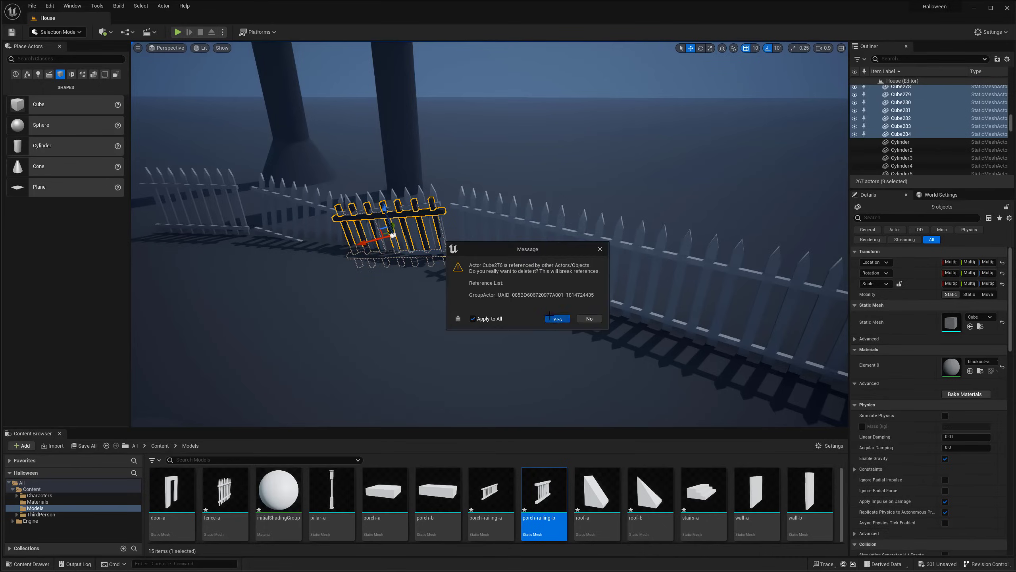
pyautogui.click(557, 318)
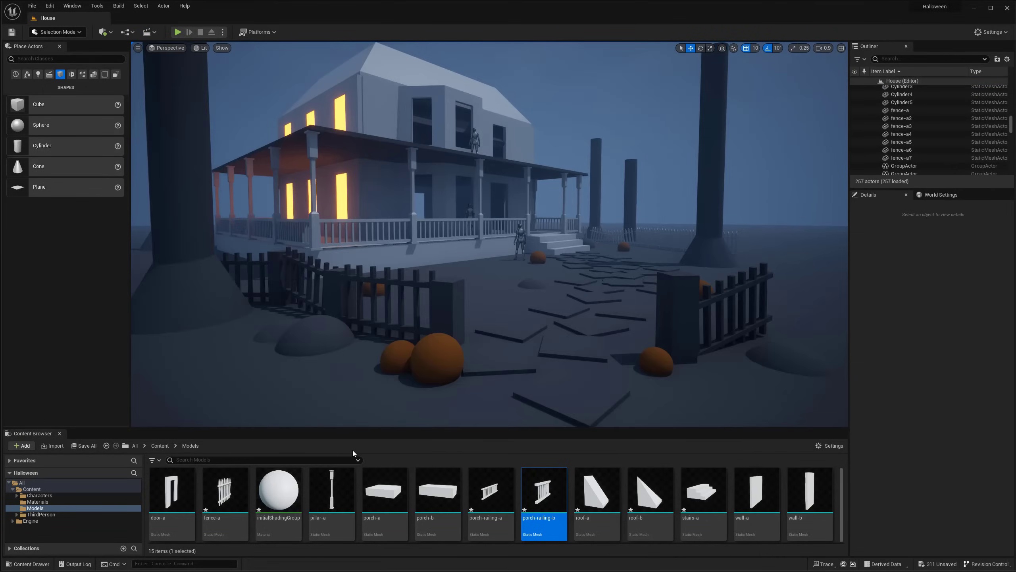
# Place a fence-a section beside the front gatepost, rotated 30 degrees, and delete the blockout fence it replaces
pyautogui.moveTo(563, 301); pyautogui.dragTo(592, 315, button='right')
pyautogui.moveTo(225, 490); pyautogui.dragTo(573, 328)
pyautogui.press('e')
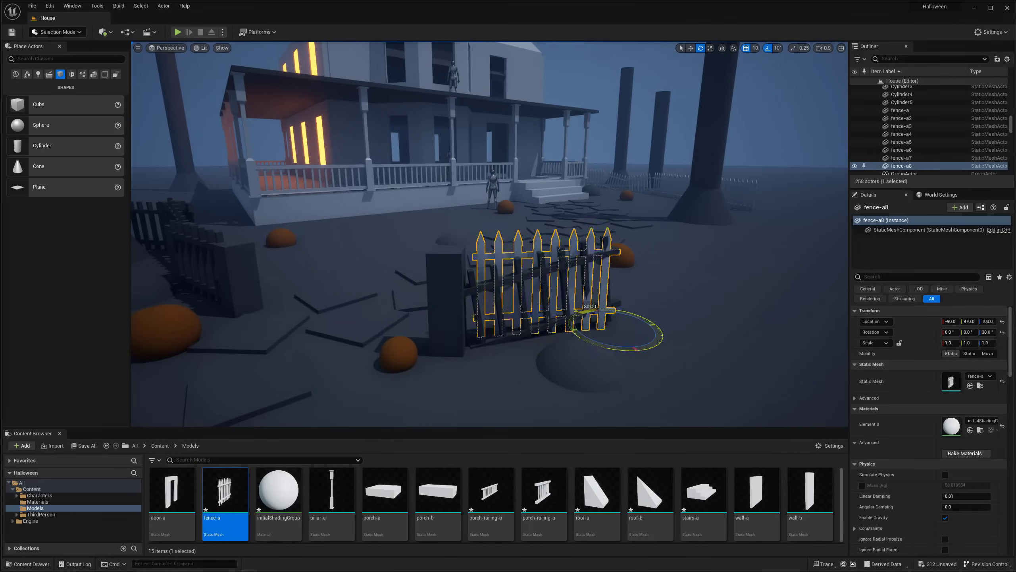
pyautogui.click(546, 298)
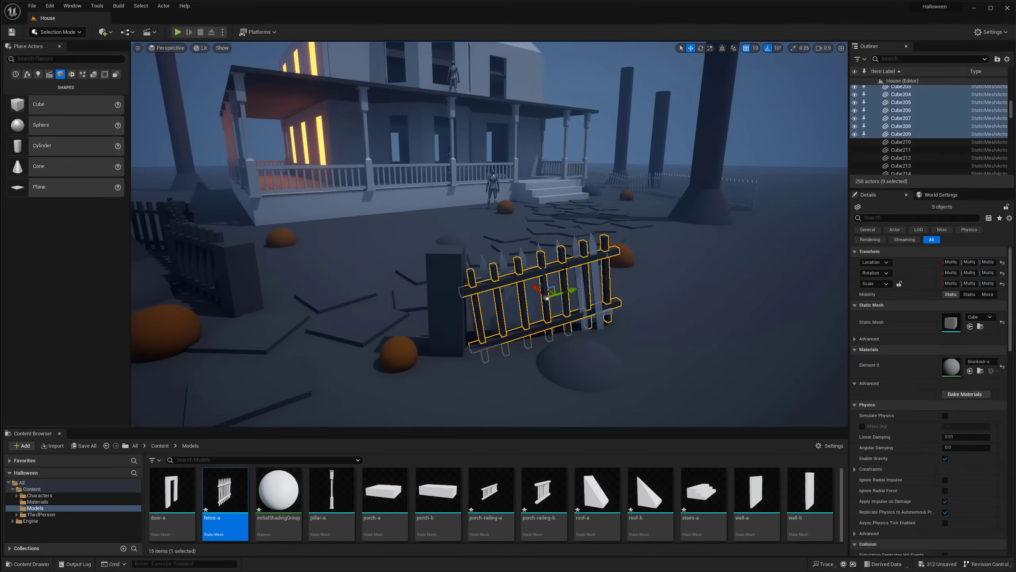
pyautogui.click(557, 318)
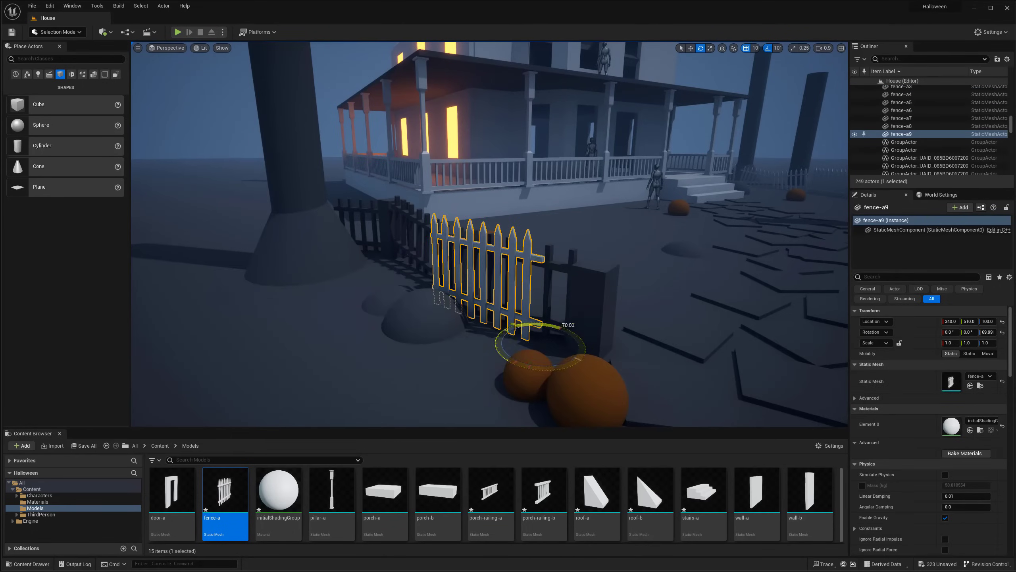
# Lay out fence-a copies along the blockout fence on the other side of the front path
pyautogui.keyDown('shift'); pyautogui.moveTo(588, 342); pyautogui.dragTo(545, 276); pyautogui.keyUp('shift')
pyautogui.press('w')
pyautogui.moveTo(488, 240); pyautogui.dragTo(528, 256, button='right')
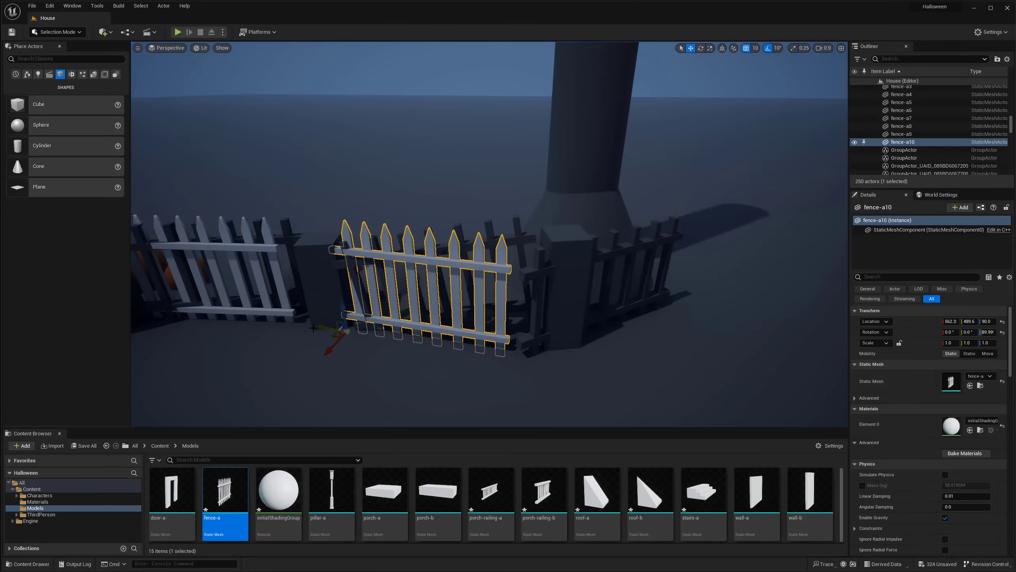
pyautogui.moveTo(520, 352)
pyautogui.keyDown('alt'); pyautogui.mouseDown()
pyautogui.moveTo(532, 352)
pyautogui.moveTo(516, 359)
pyautogui.mouseUp(); pyautogui.keyUp('alt')
# Delete the three blockout fence groups behind the new front picket sections, applying the confirmation to all
pyautogui.click(432, 280)
pyautogui.keyDown('ctrl'); pyautogui.click(293, 225); pyautogui.keyUp('ctrl')
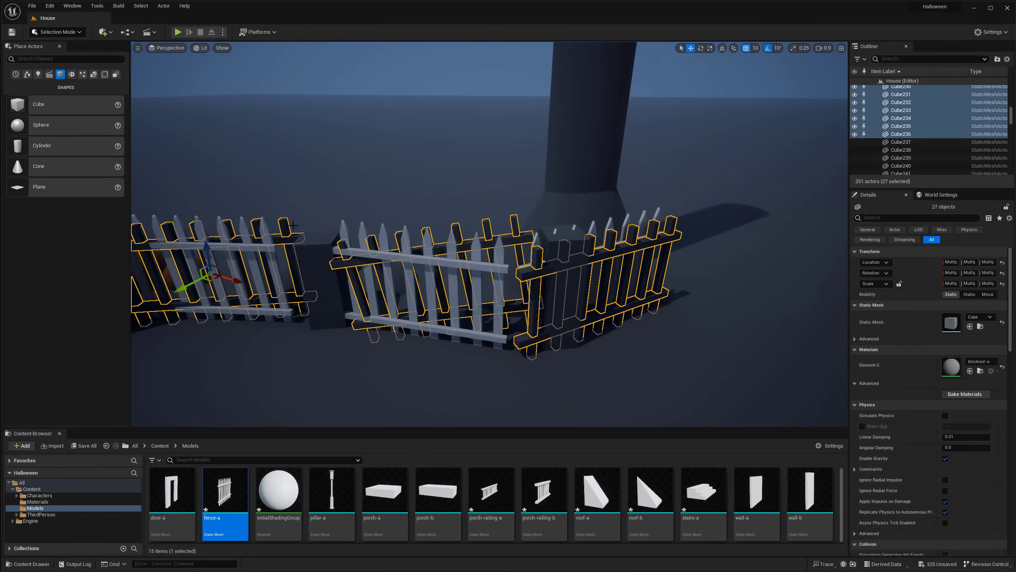
pyautogui.click(473, 319)
pyautogui.click(558, 319)
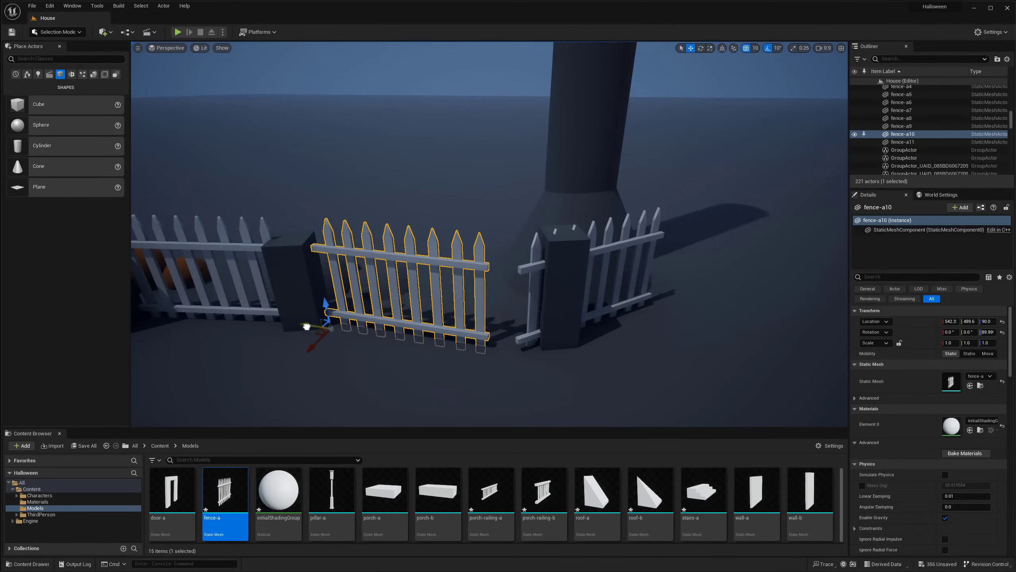
# Move the blockout corner post into the joint between the two picket sections, at about X 749, Y 489
pyautogui.click(530, 264)
pyautogui.click(530, 307)
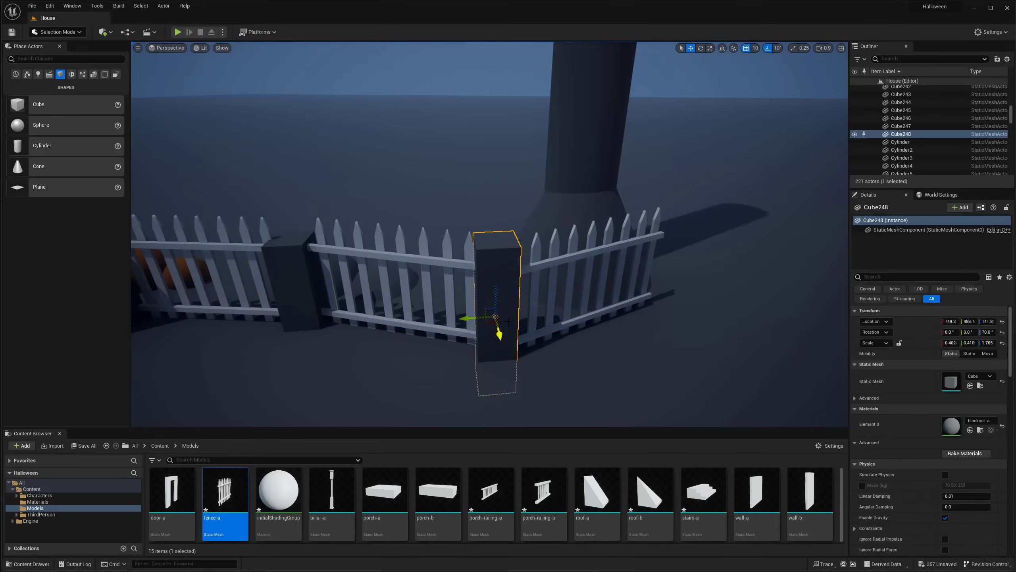
pyautogui.moveTo(532, 267); pyautogui.dragTo(531, 267, button='right')
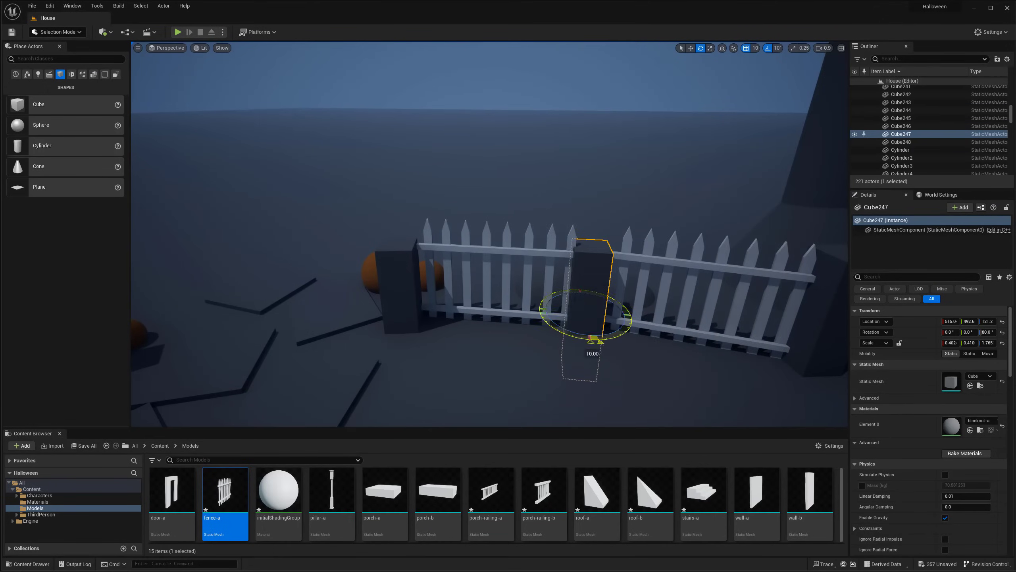
# Align the gatepost and the middle blockout post with the ends of the new front picket sections
pyautogui.click(396, 288)
pyautogui.press('f')
pyautogui.press('e')
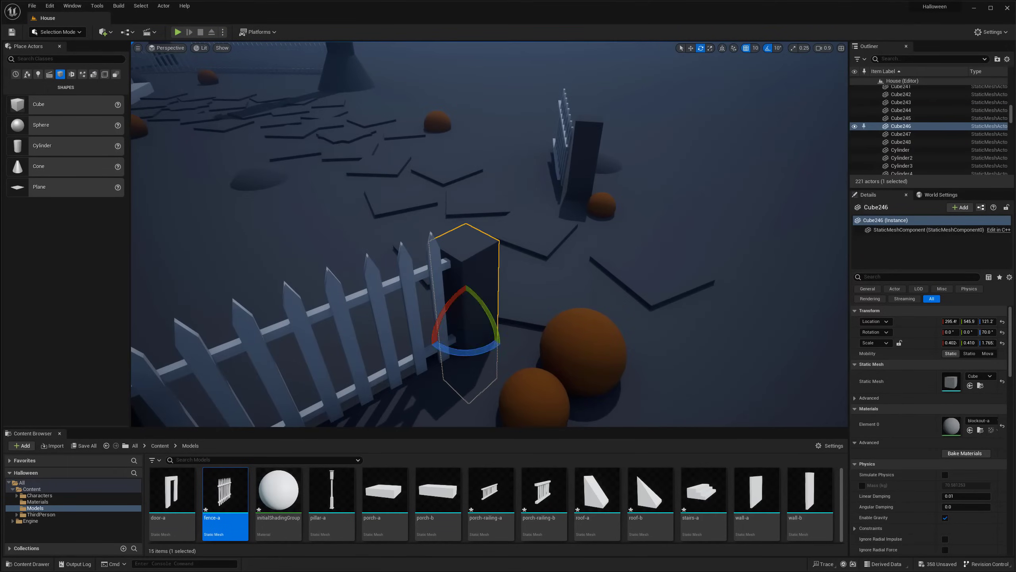
pyautogui.moveTo(453, 305); pyautogui.dragTo(453, 306, button='right')
pyautogui.click(436, 306)
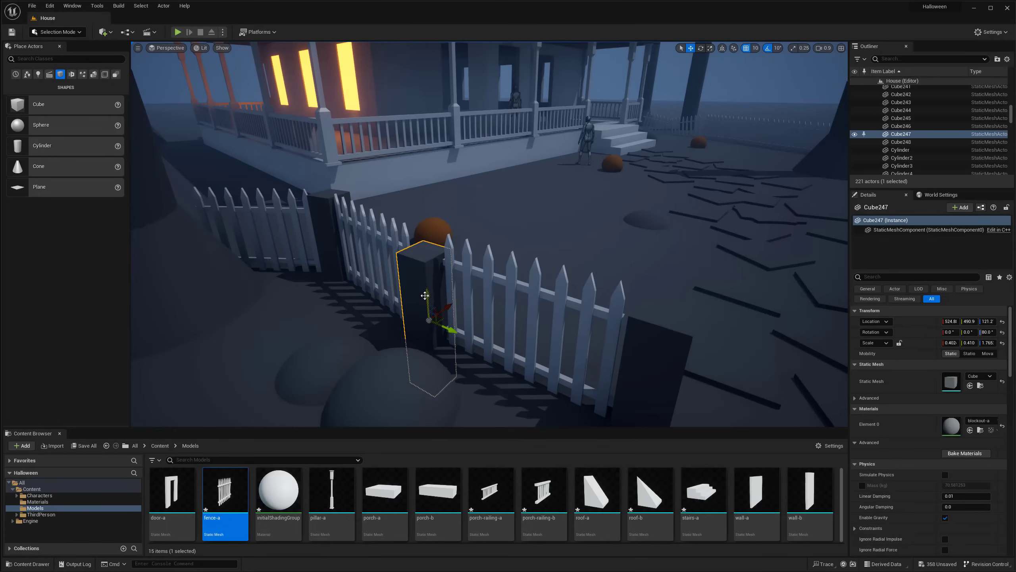
pyautogui.press('f')
pyautogui.moveTo(550, 336); pyautogui.dragTo(460, 359, button='right')
# Switch to Maya and split each riser of the stairs model with a one-segment horizontal edge loop
pyautogui.click(549, 335)
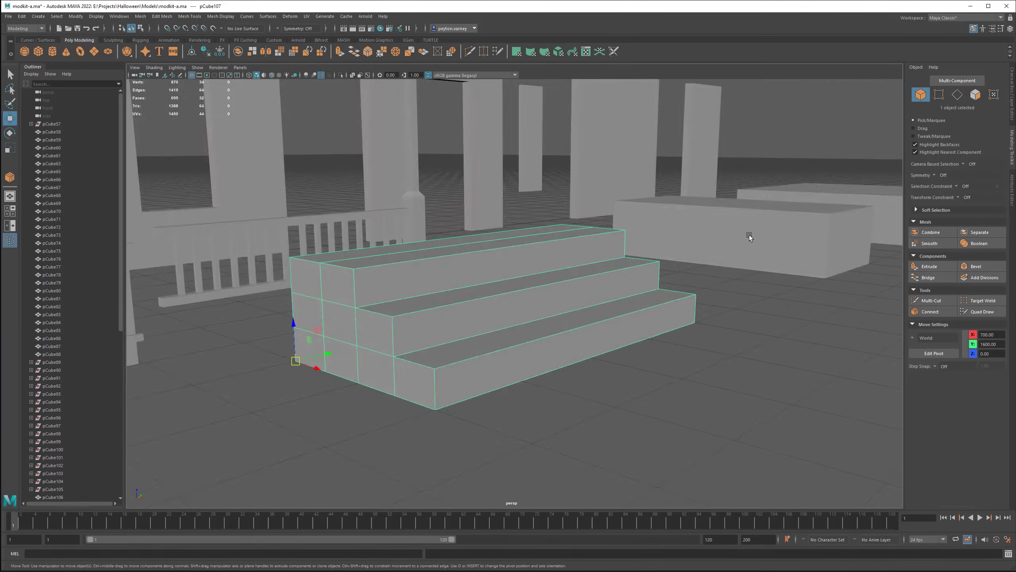
pyautogui.click(522, 261)
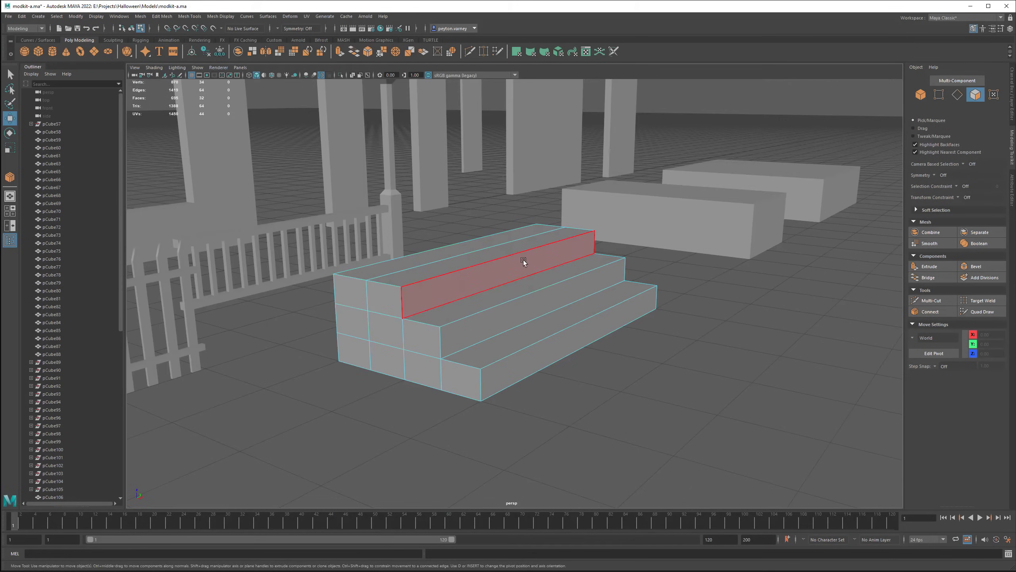
pyautogui.click(930, 312)
pyautogui.press('w')
pyautogui.click(560, 316)
pyautogui.keyDown('shift'); pyautogui.click(426, 345); pyautogui.keyUp('shift')
pyautogui.keyDown('shift'); pyautogui.doubleClick(474, 373); pyautogui.keyUp('shift')
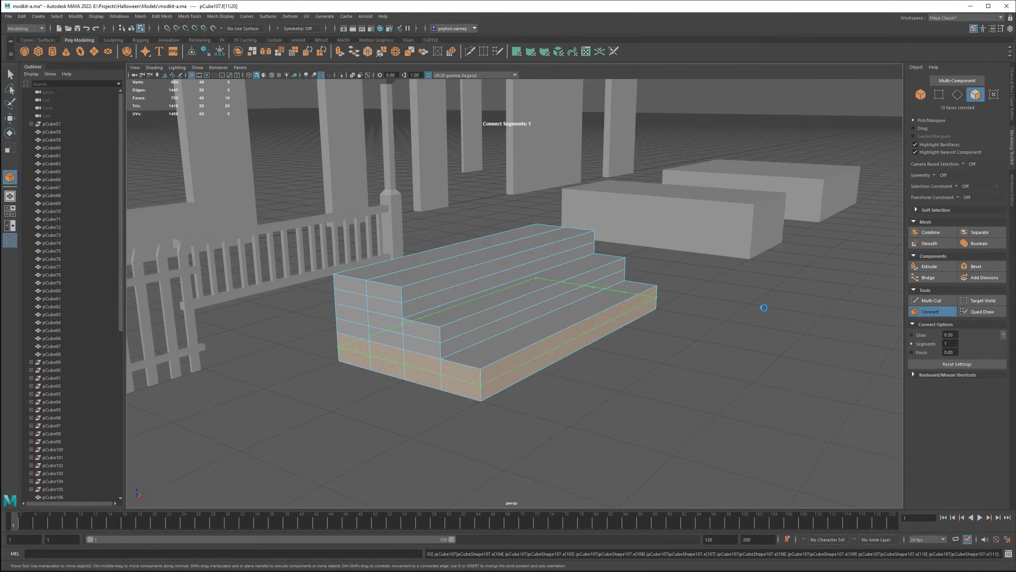
pyautogui.keyDown('alt'); pyautogui.moveTo(766, 306); pyautogui.dragTo(819, 286); pyautogui.keyUp('alt')
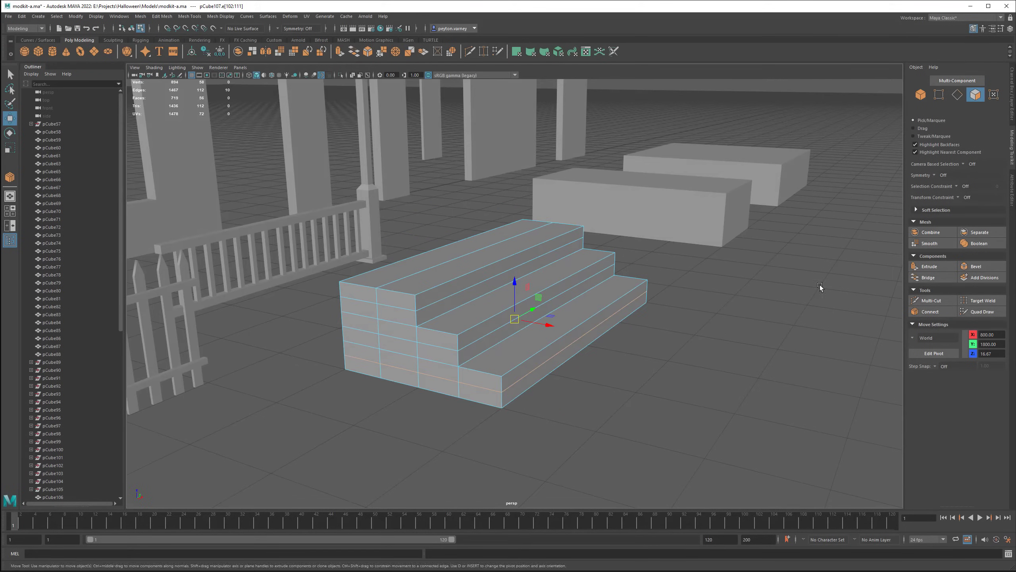
# Connect edges lengthwise across the stair treads and delete the outer corner faces to rough out six smaller steps
pyautogui.click(918, 311)
pyautogui.keyDown('shift'); pyautogui.doubleClick(430, 351); pyautogui.keyUp('shift')
pyautogui.press('g')
pyautogui.click(733, 318)
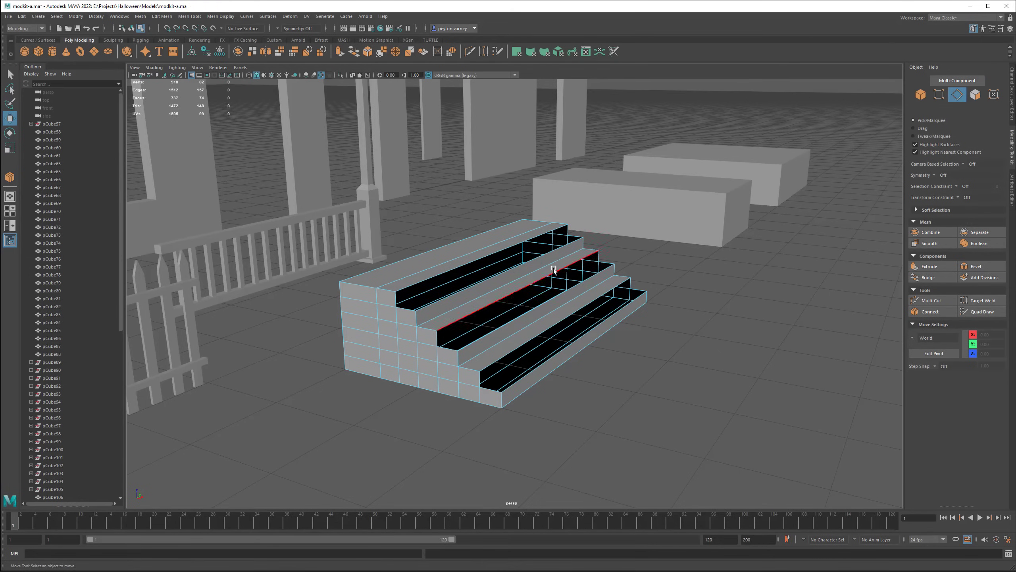
# Try to bridge all the open edges of the cut stairs in one operation
pyautogui.keyDown('shift'); pyautogui.doubleClick(607, 296); pyautogui.keyUp('shift')
pyautogui.keyDown('alt'); pyautogui.moveTo(607, 296); pyautogui.dragTo(511, 229); pyautogui.keyUp('alt')
pyautogui.keyDown('shift'); pyautogui.moveTo(521, 361); pyautogui.dragTo(514, 367, button='right'); pyautogui.keyUp('shift')
pyautogui.hotkey('ctrl', 'z')
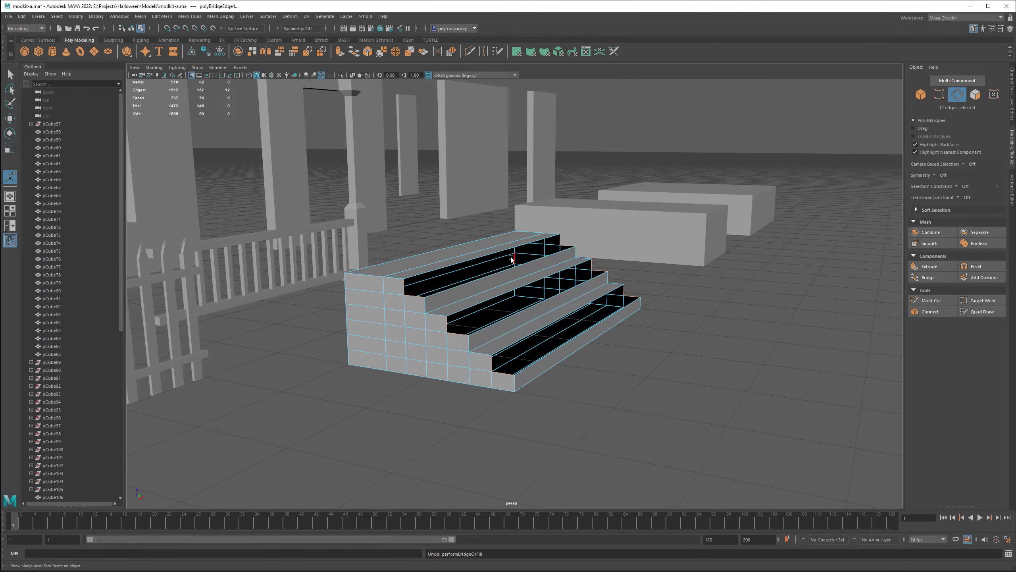
# Bridge the open edges gap by gap to close the new treads and risers, and return to object mode
pyautogui.keyDown('shift'); pyautogui.moveTo(441, 317); pyautogui.dragTo(458, 378, button='right'); pyautogui.keyUp('shift')
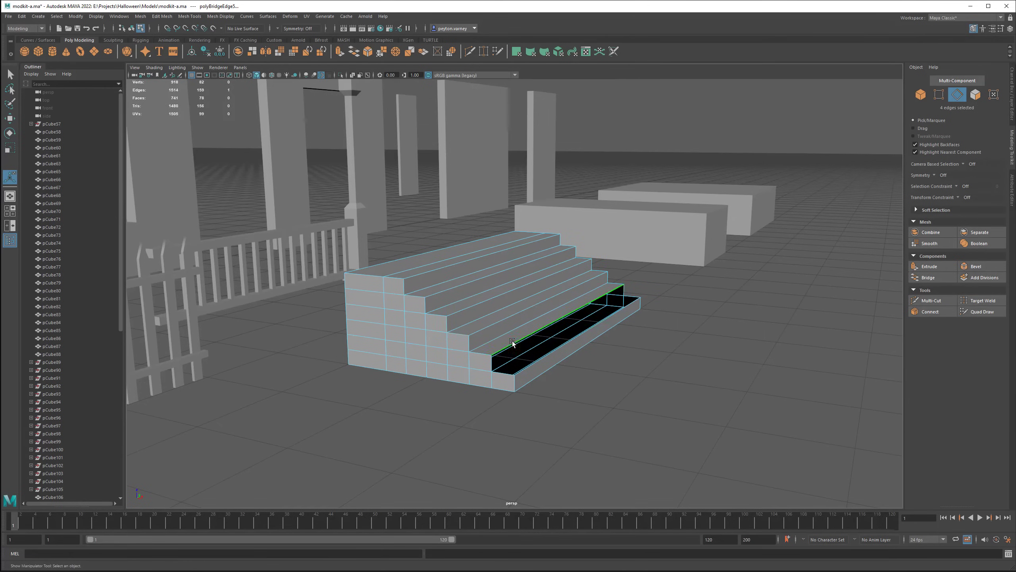
pyautogui.keyDown('shift'); pyautogui.moveTo(554, 386); pyautogui.dragTo(554, 386, button='right'); pyautogui.keyUp('shift')
pyautogui.press('F8')
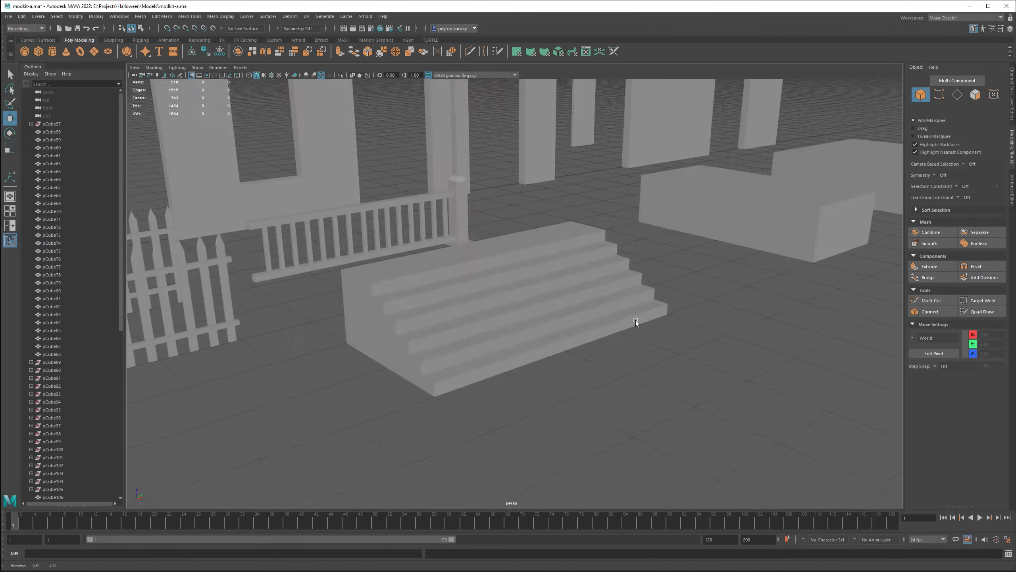
pyautogui.click(8, 17)
pyautogui.click(23, 118)
pyautogui.click(633, 460)
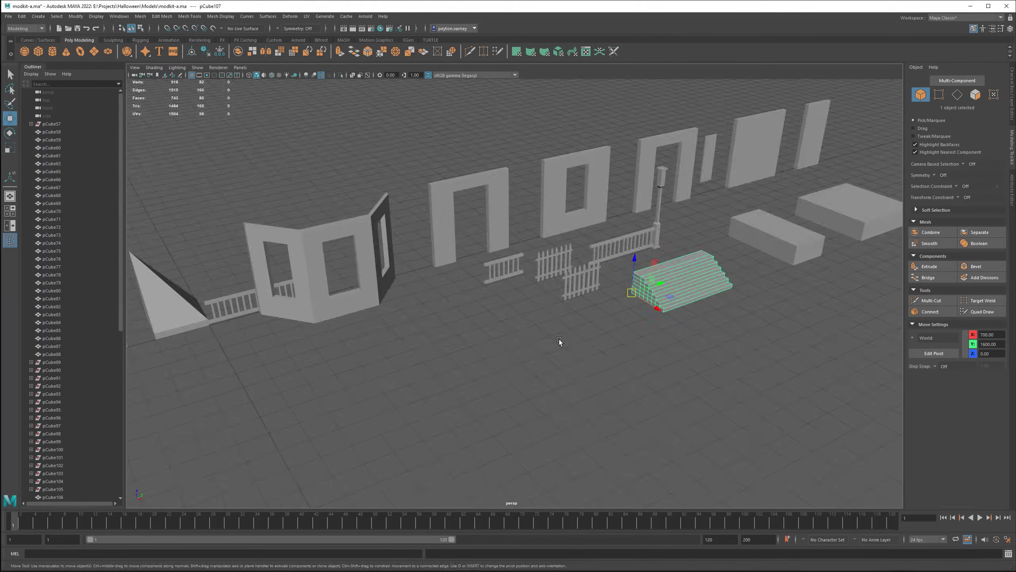
# Try to export the isolated stairs from the world origin as OBJ into the Halloween Models folder
pyautogui.hotkey('ctrl', '1')
pyautogui.click(8, 16)
pyautogui.click(24, 118)
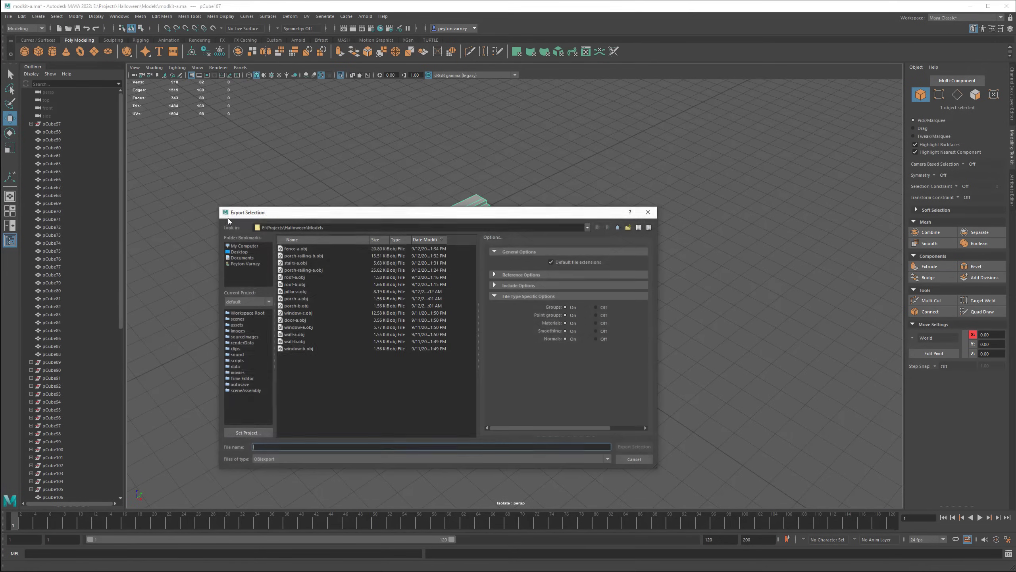
pyautogui.press('Escape')
pyautogui.hotkey('ctrl', 'z')
pyautogui.hotkey('ctrl', '1')
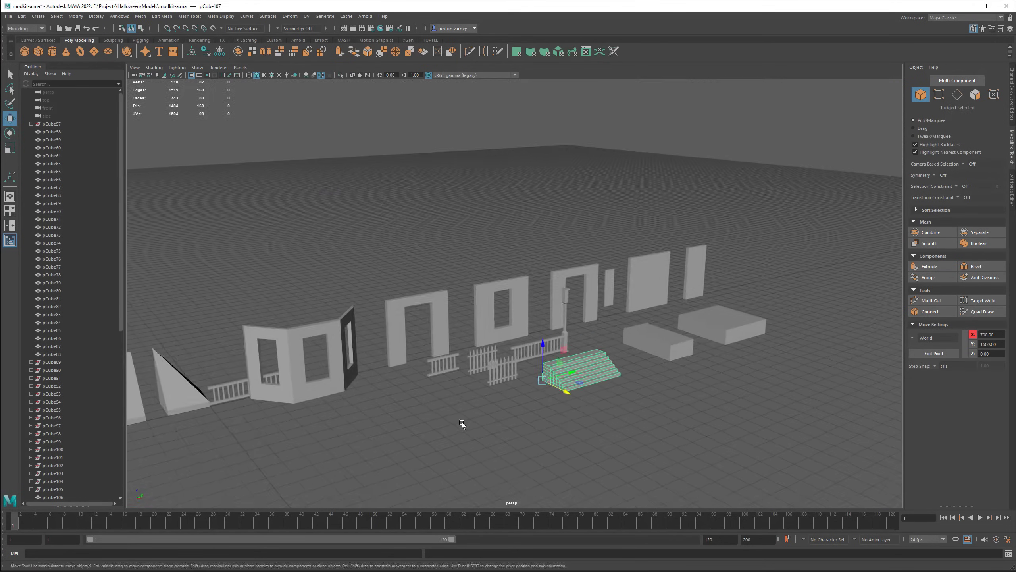
# Switch to Unreal Editor and reimport the stairs-a static mesh from its updated source file
pyautogui.scroll(2, 465, 422)
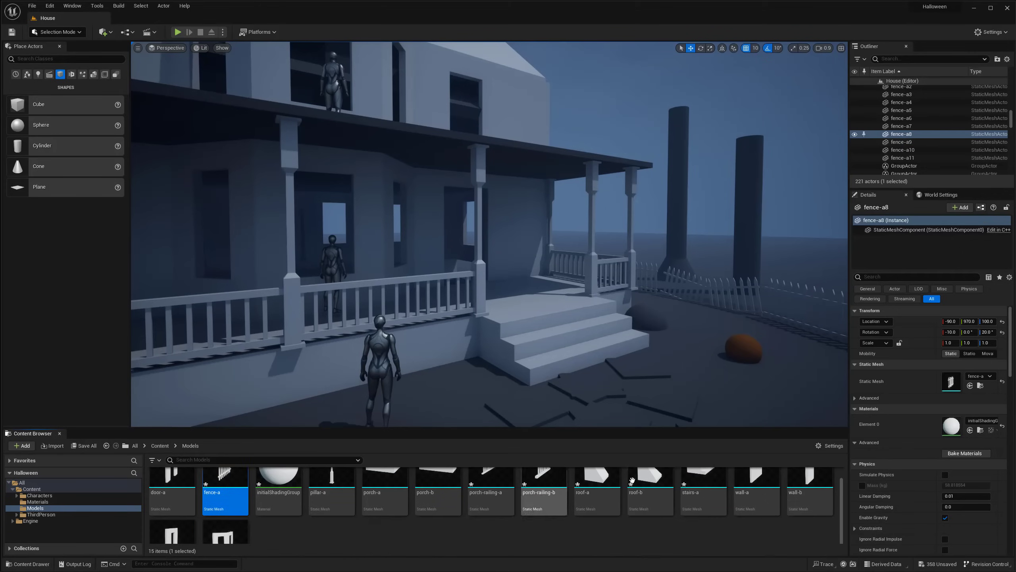
pyautogui.rightClick(700, 227)
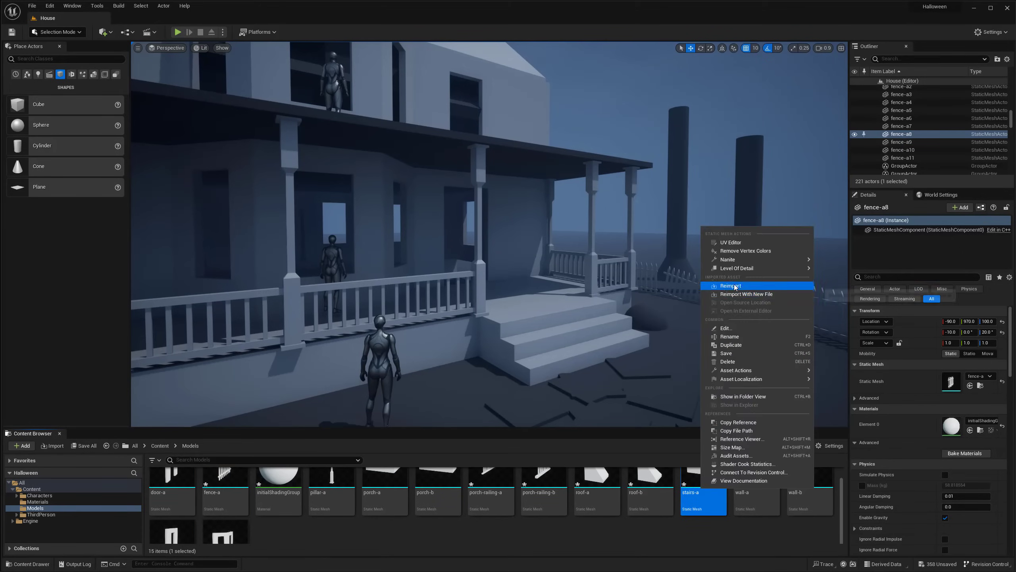
pyautogui.click(861, 480)
pyautogui.moveTo(670, 407); pyautogui.dragTo(596, 336, button='right')
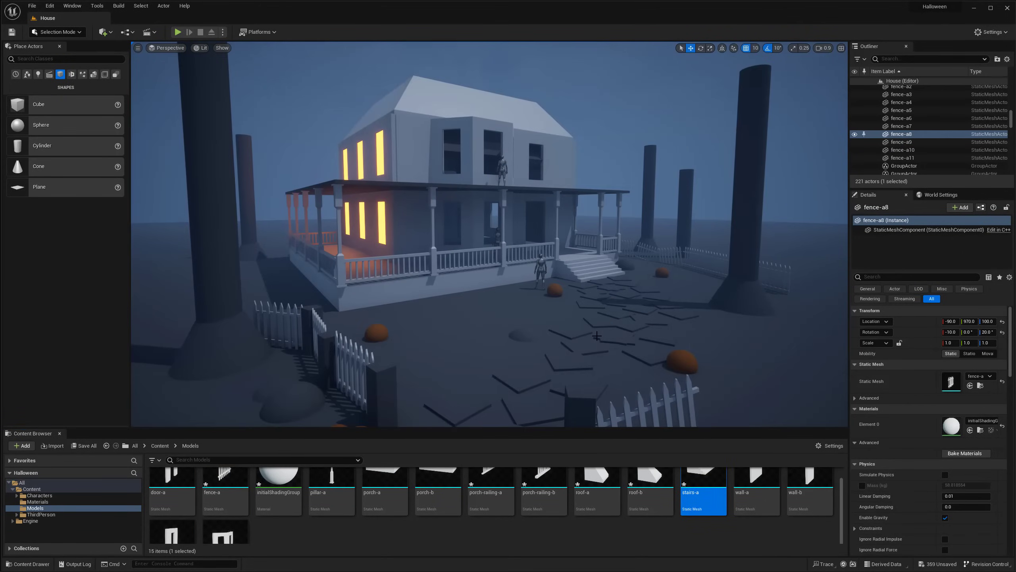
pyautogui.moveTo(579, 267); pyautogui.dragTo(358, 157, button='right')
pyautogui.hotkey('ctrl', 'v')
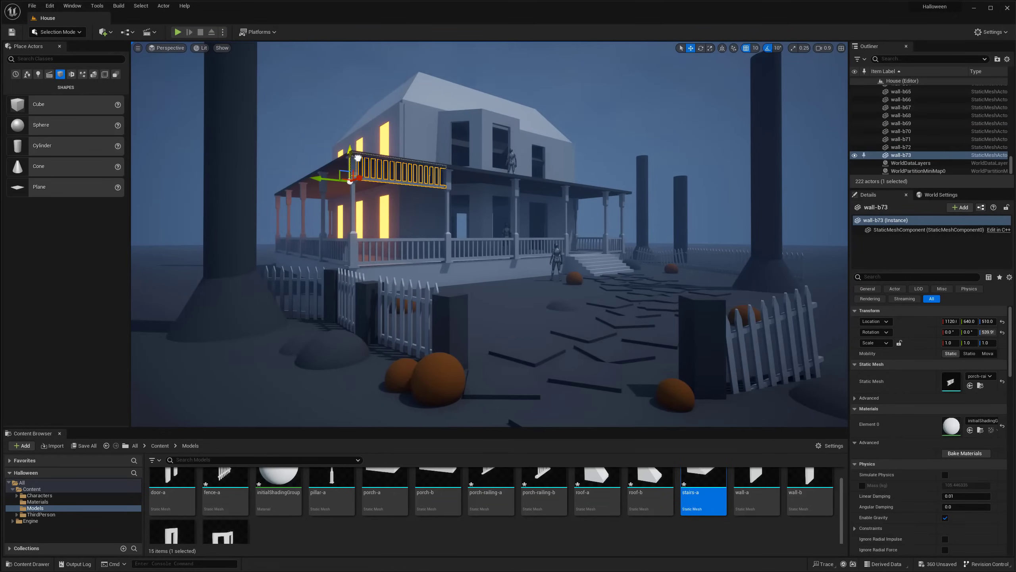
pyautogui.press('Delete')
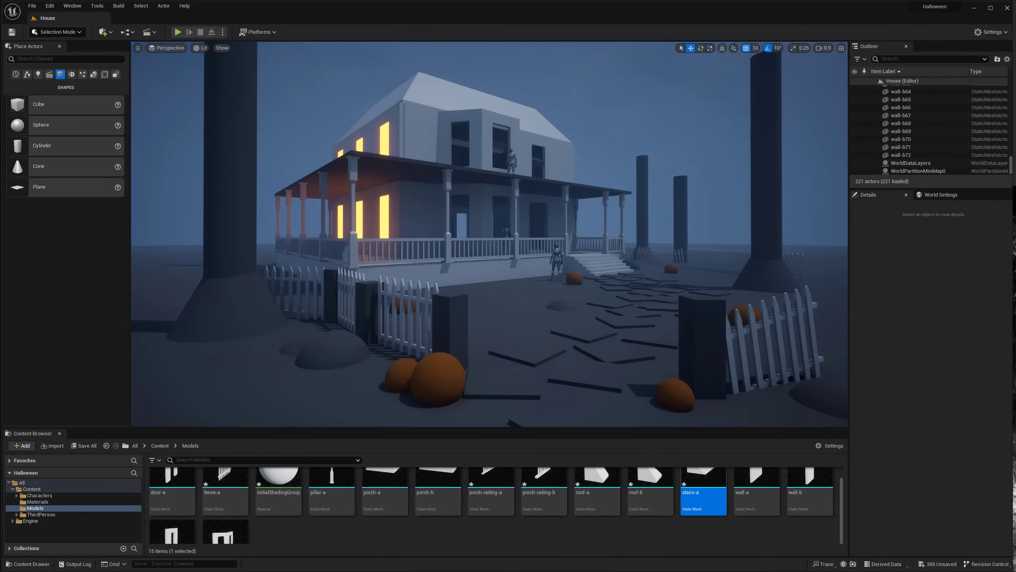
pyautogui.moveTo(395, 292); pyautogui.dragTo(298, 313, button='right')
pyautogui.click(468, 280)
pyautogui.click(299, 314)
pyautogui.moveTo(481, 315); pyautogui.dragTo(472, 300, button='right')
pyautogui.rightClick(428, 191)
pyautogui.click(477, 264)
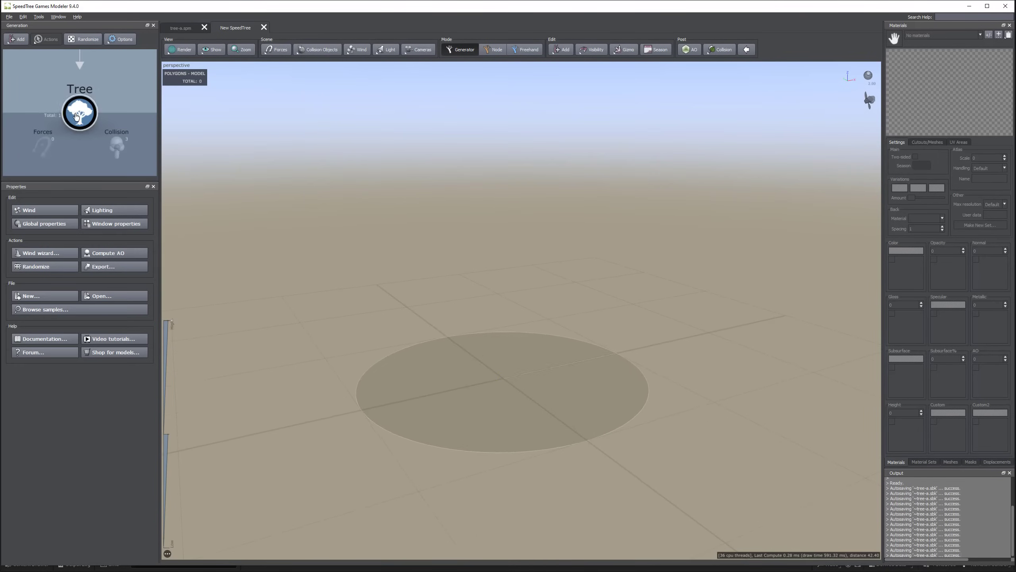
# Switch to SpeedTree Modeler, add a trunk generator to the new tree and set its absolute length to 33.32
pyautogui.rightClick(77, 114)
pyautogui.moveTo(132, 120)
pyautogui.click(200, 121)
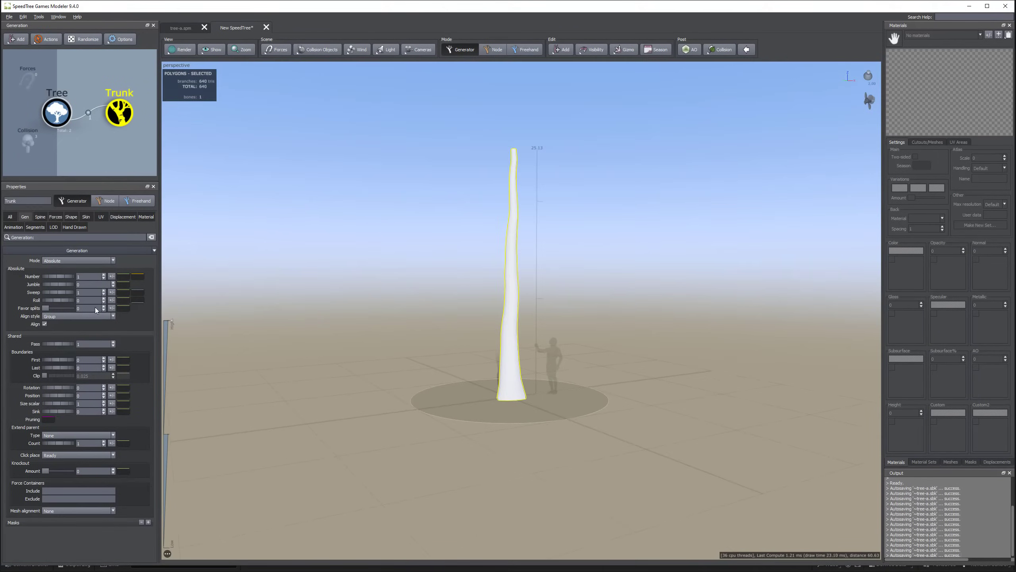
pyautogui.scroll(-3, 386, 258)
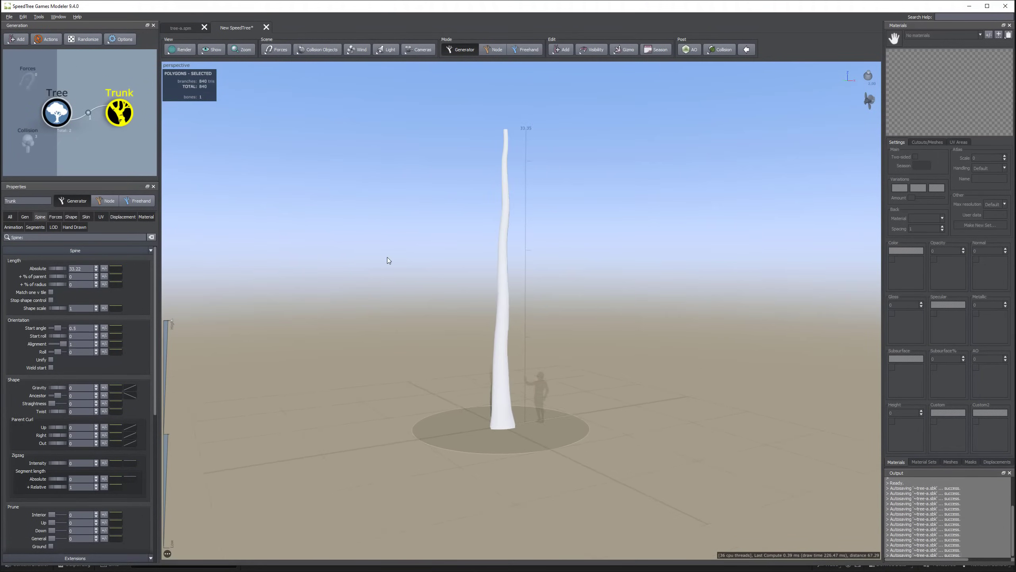
# Add a branch generator to the trunk and set the number of branches to 11
pyautogui.rightClick(118, 115)
pyautogui.moveTo(211, 122)
pyautogui.click(246, 132)
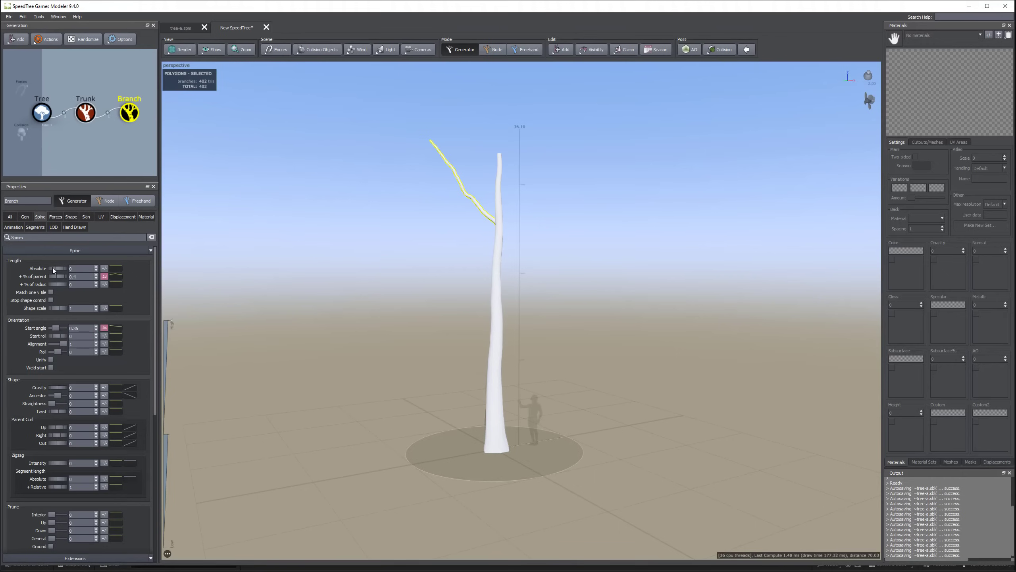
pyautogui.click(25, 217)
pyautogui.moveTo(59, 276); pyautogui.dragTo(122, 269)
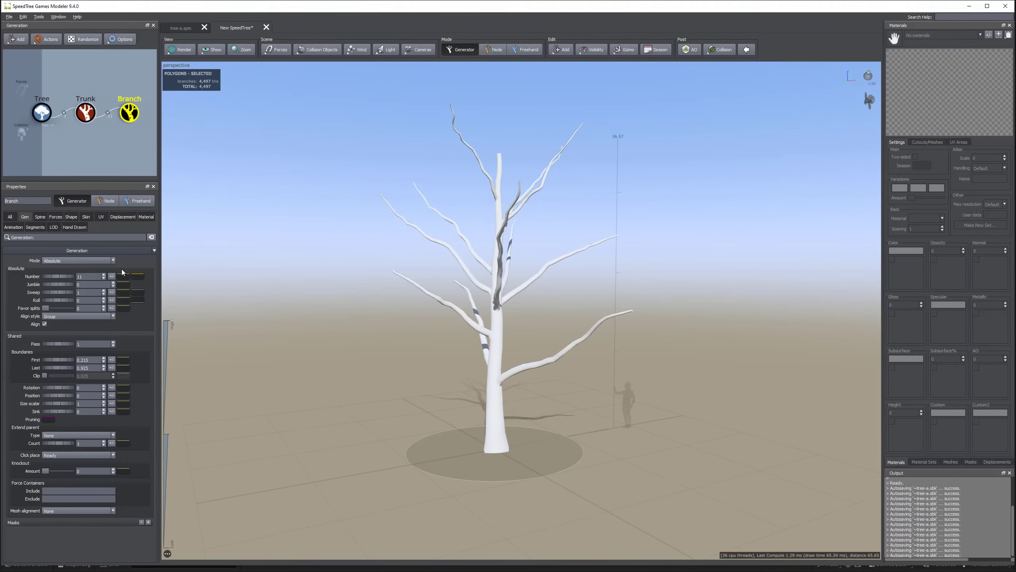
# Set the branches' first boundary to 0.295 and their extend parent type to Any
pyautogui.moveTo(60, 359); pyautogui.dragTo(53, 358)
pyautogui.moveTo(256, 340); pyautogui.dragTo(300, 335)
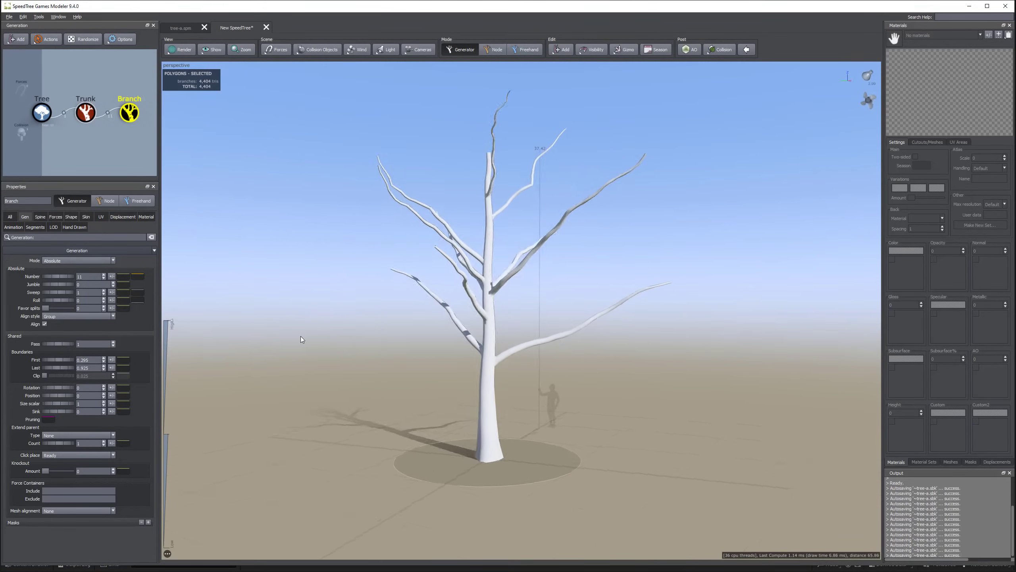
pyautogui.rightClick(123, 113)
pyautogui.click(64, 435)
pyautogui.click(62, 448)
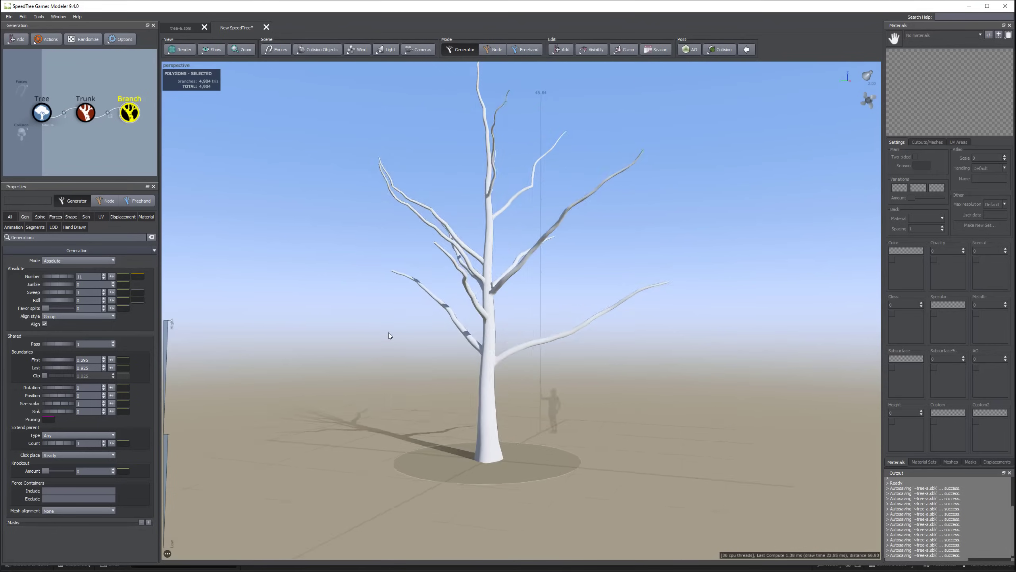
pyautogui.scroll(-3, 388, 330)
# Set the first-level branches' start angle to 0.379 and their gravity to 0.03
pyautogui.click(70, 217)
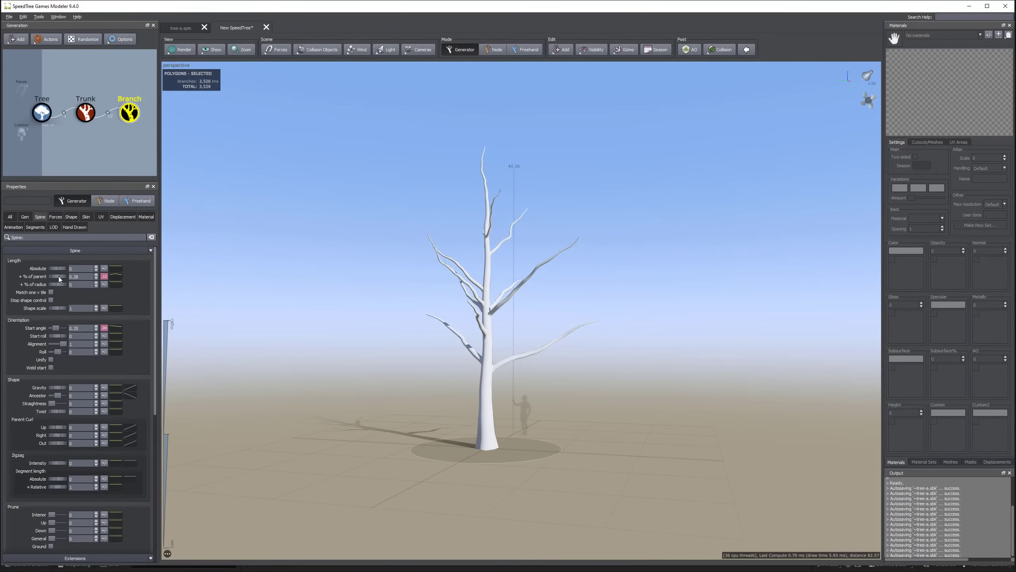
pyautogui.click(87, 217)
pyautogui.moveTo(63, 292); pyautogui.dragTo(55, 329)
pyautogui.click(40, 217)
pyautogui.moveTo(56, 387); pyautogui.dragTo(57, 386)
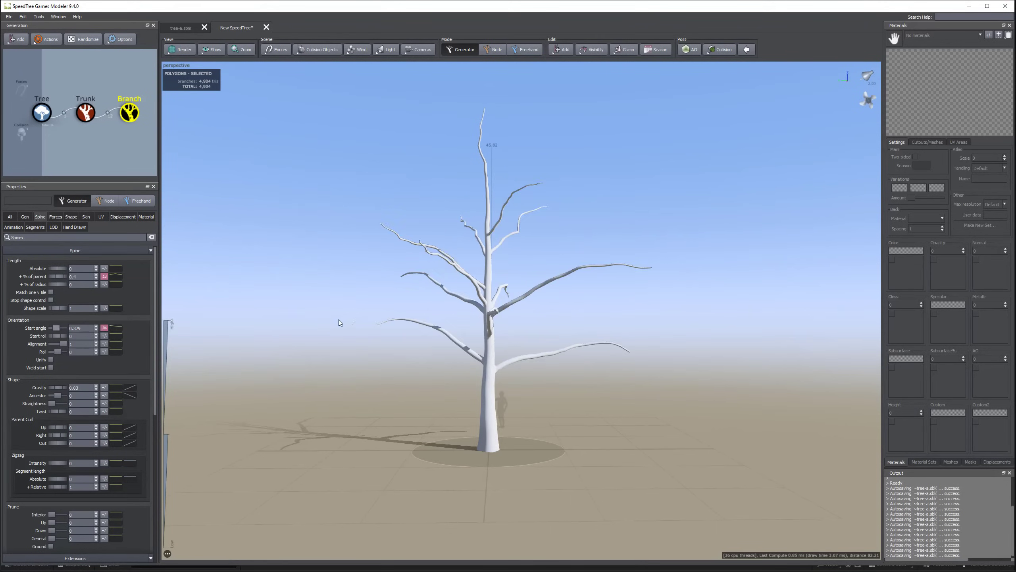
pyautogui.moveTo(338, 319)
pyautogui.mouseDown()
pyautogui.moveTo(406, 320)
pyautogui.moveTo(232, 245)
pyautogui.mouseUp()
# Bend the trunk freehand at several points along its height, plus the tip of its topmost extension branch
pyautogui.press('f')
pyautogui.click(496, 396)
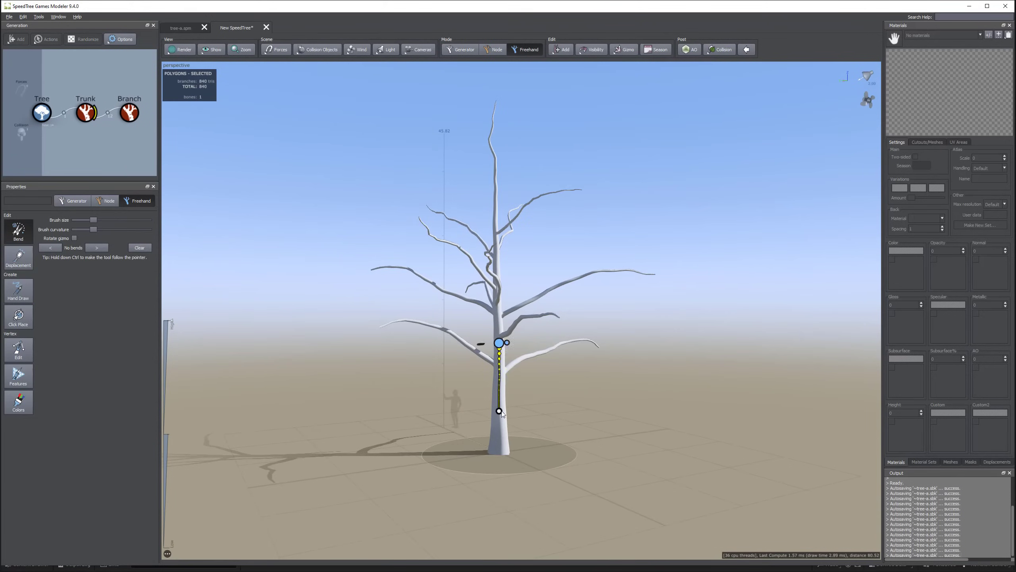
pyautogui.moveTo(500, 447); pyautogui.dragTo(508, 370)
pyautogui.moveTo(502, 310); pyautogui.dragTo(482, 379)
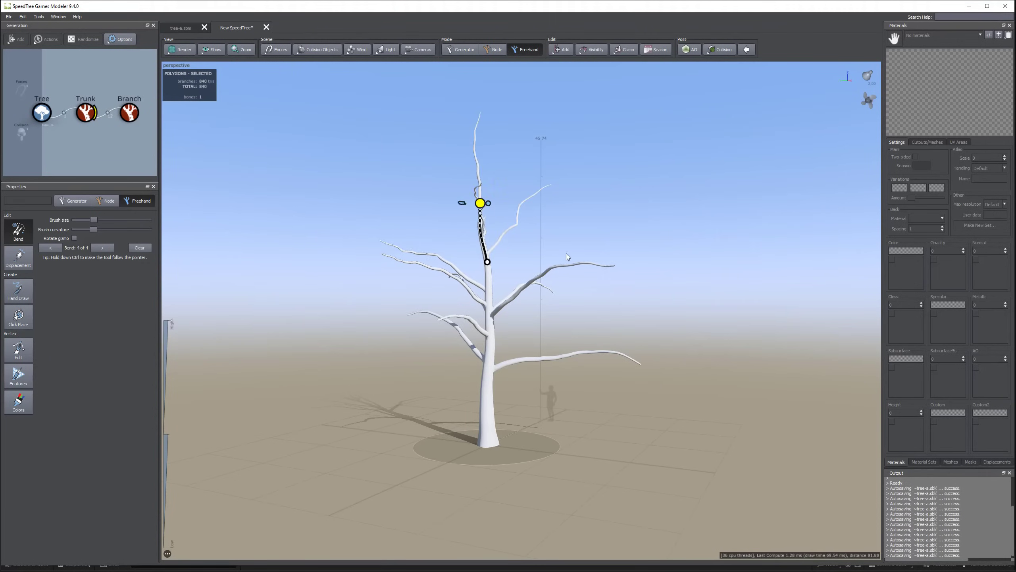
pyautogui.moveTo(566, 255); pyautogui.dragTo(660, 256)
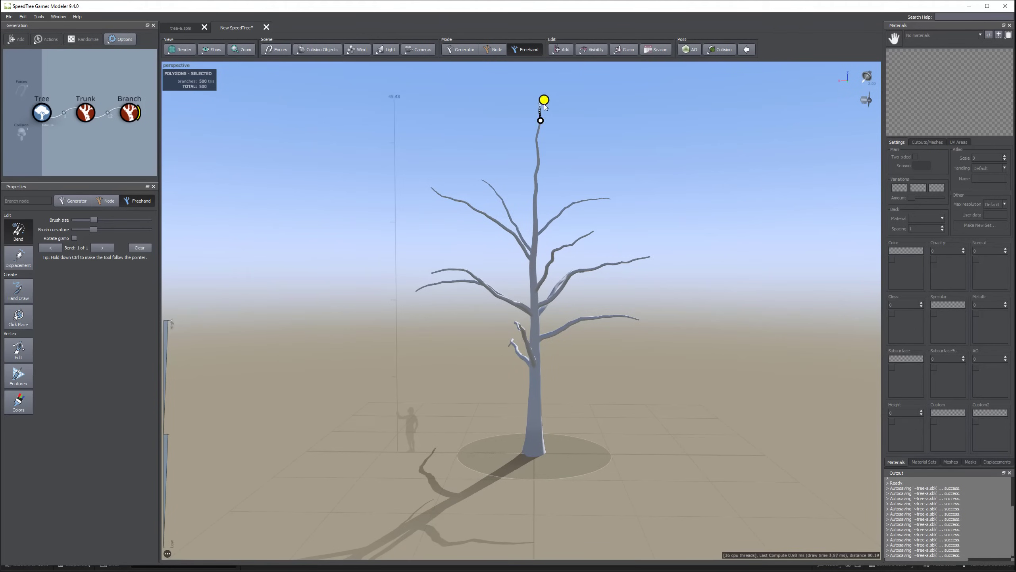
pyautogui.moveTo(585, 114); pyautogui.dragTo(580, 137)
# Set the first-level branches' length to 0 percent of parent and 13.27 absolute
pyautogui.click(477, 159)
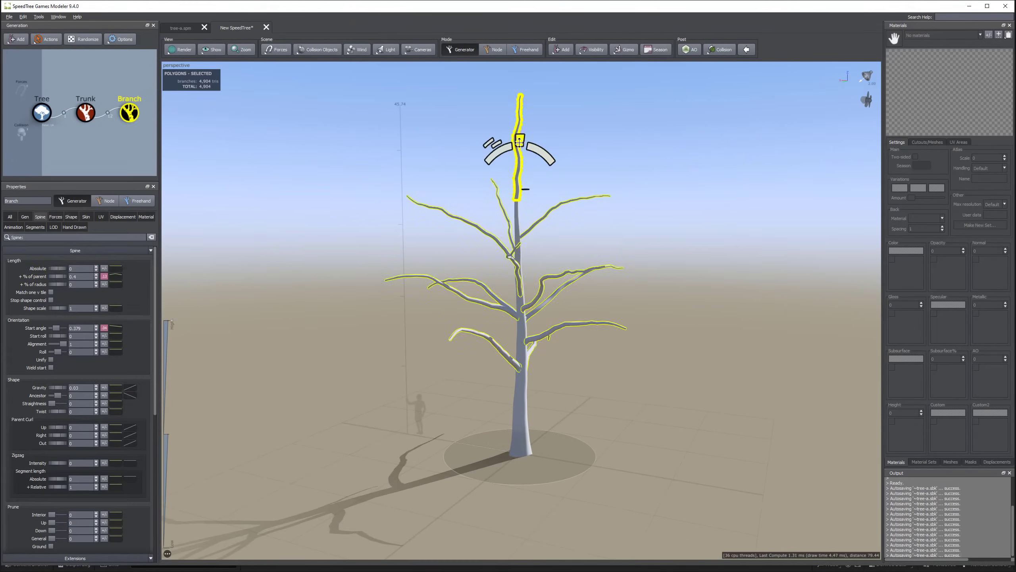
pyautogui.moveTo(622, 215); pyautogui.dragTo(556, 235)
pyautogui.click(506, 208)
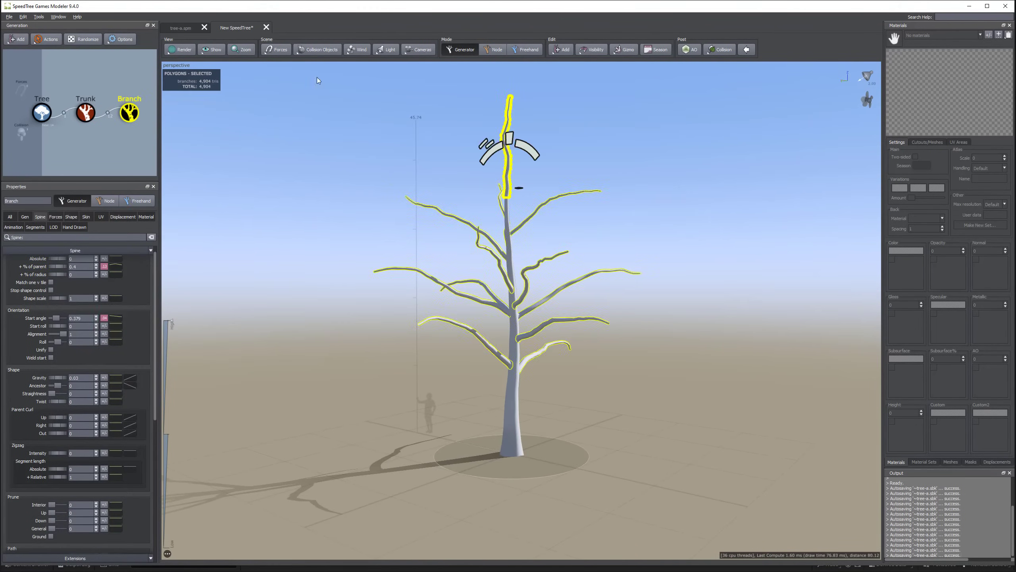
pyautogui.click(216, 153)
pyautogui.click(85, 112)
pyautogui.click(129, 112)
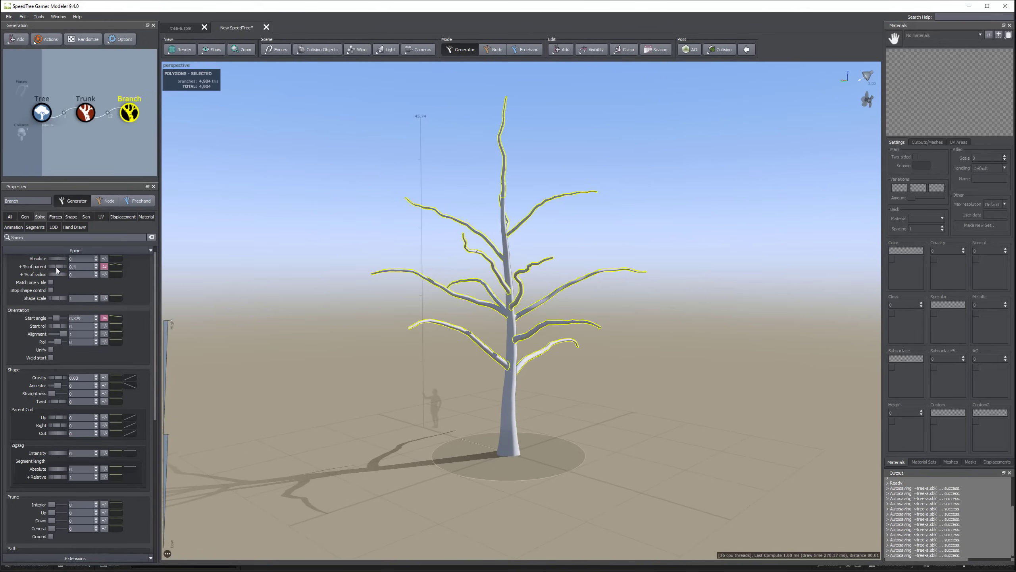
pyautogui.scroll(1, 56, 271)
pyautogui.click(88, 268)
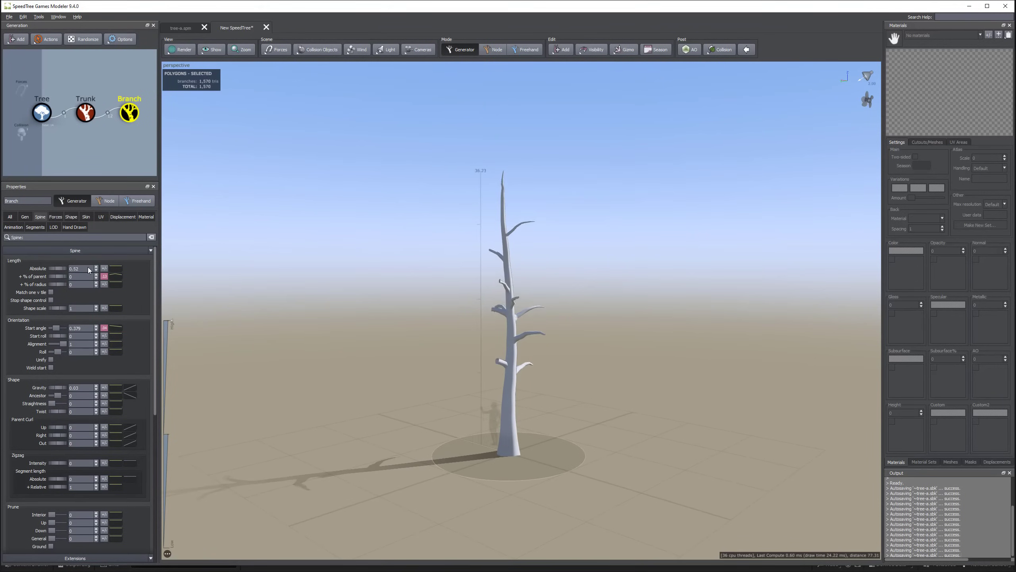
pyautogui.moveTo(89, 269); pyautogui.dragTo(105, 284)
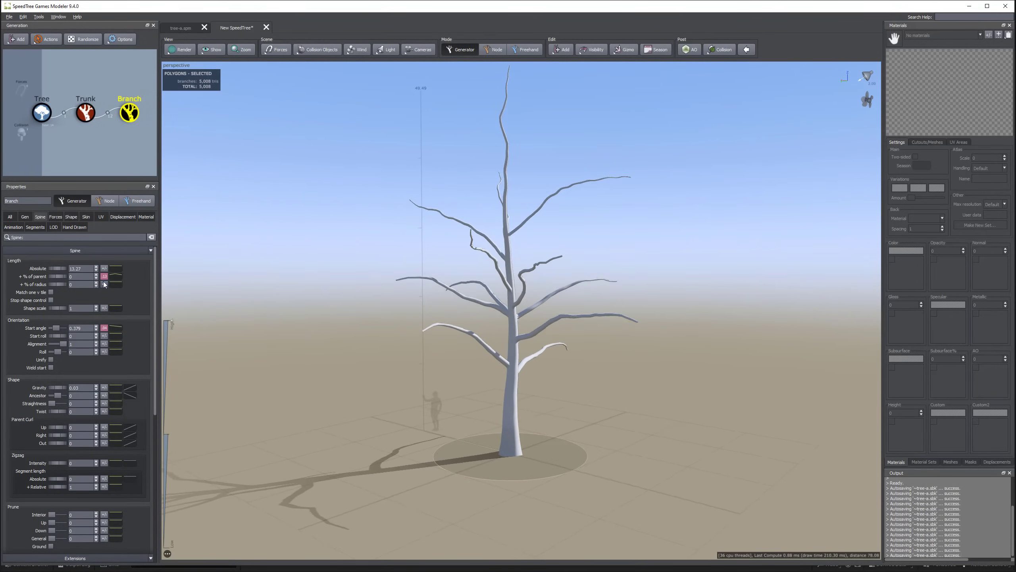
# Shape the absolute length's parent curve so the branches get shorter toward the top of the trunk
pyautogui.click(116, 269)
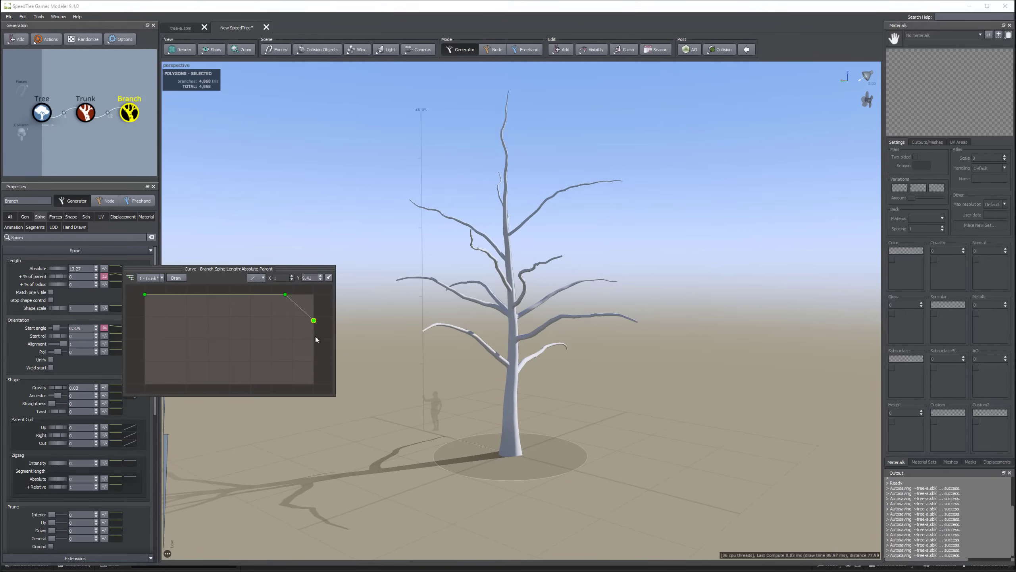
pyautogui.moveTo(285, 295); pyautogui.dragTo(260, 318)
pyautogui.scroll(3, 481, 338)
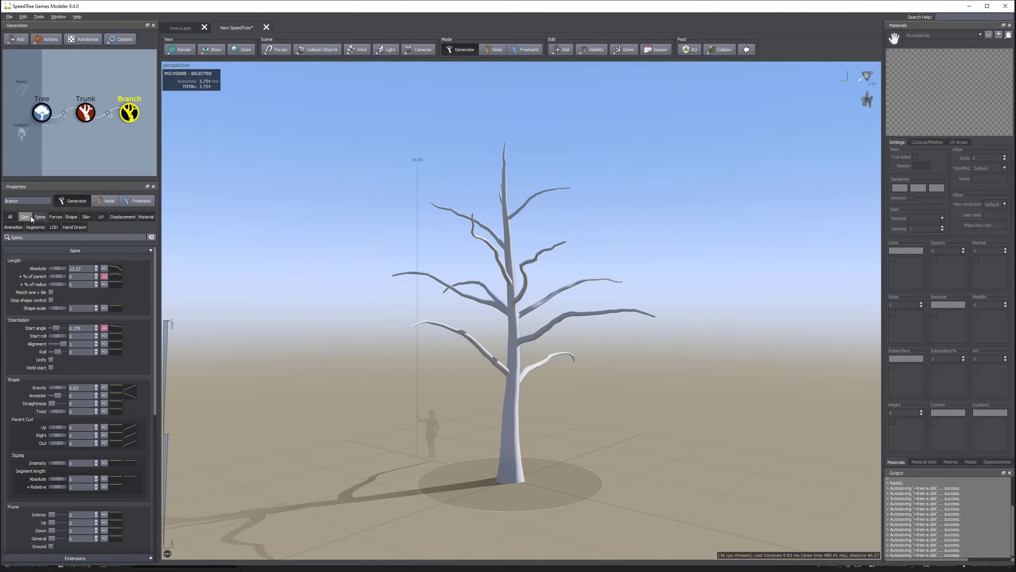
# Increase the first-level branches' absolute length to 16.14
pyautogui.click(30, 216)
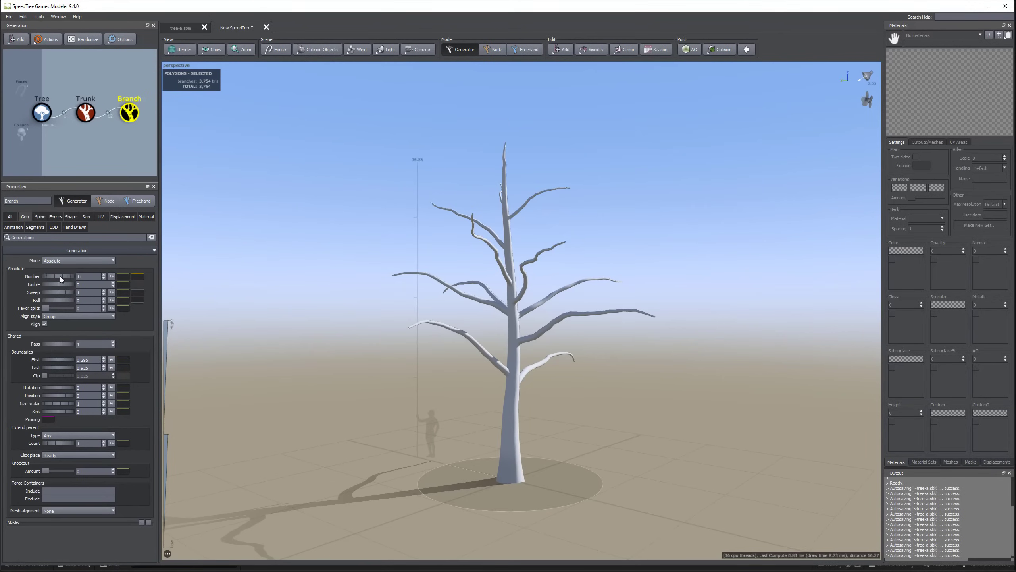
pyautogui.click(40, 217)
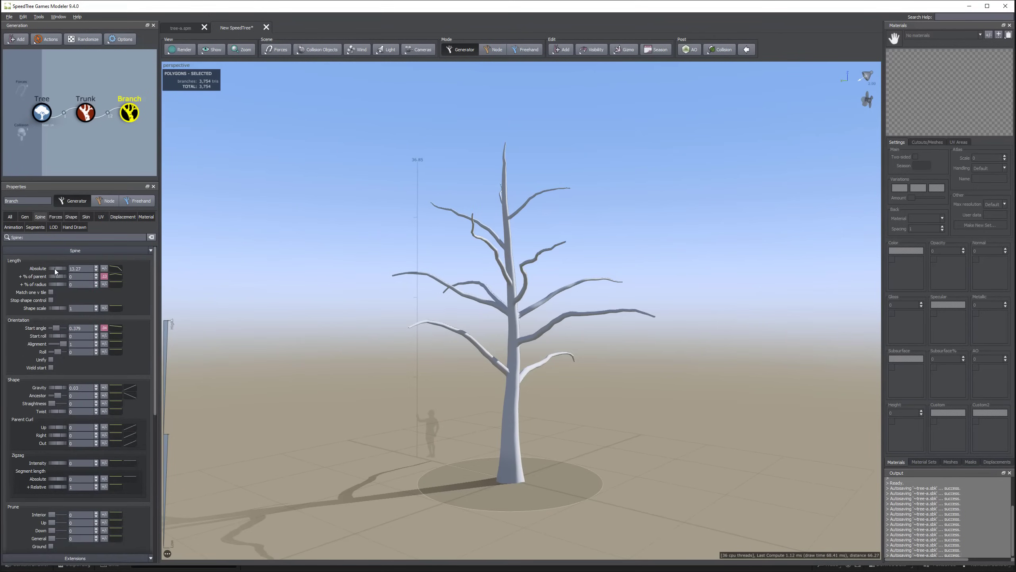
pyautogui.moveTo(55, 272); pyautogui.dragTo(435, 295)
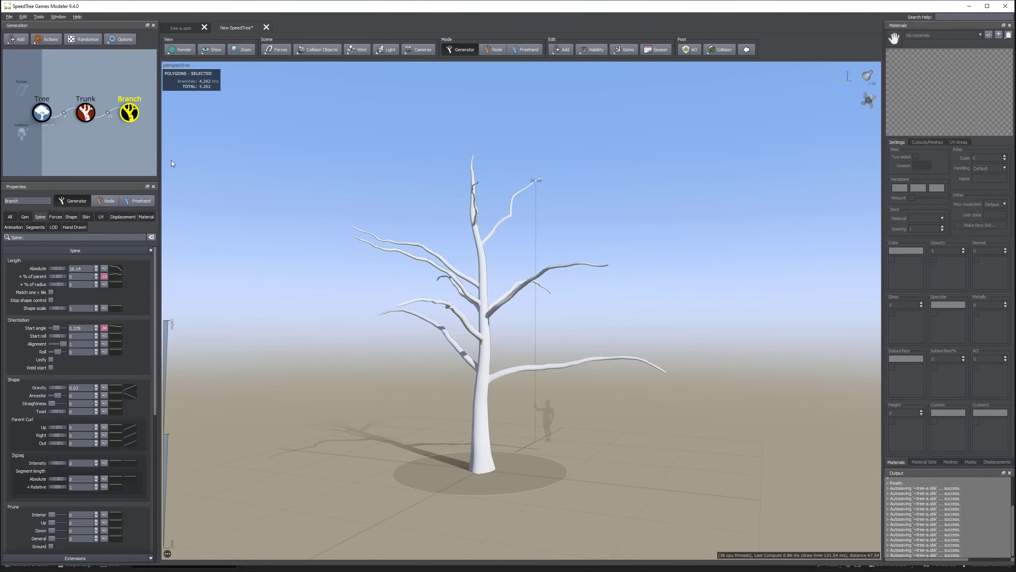
# Add a second-level branch generator to the existing branches and set its number to 4
pyautogui.rightClick(128, 114)
pyautogui.click(252, 121)
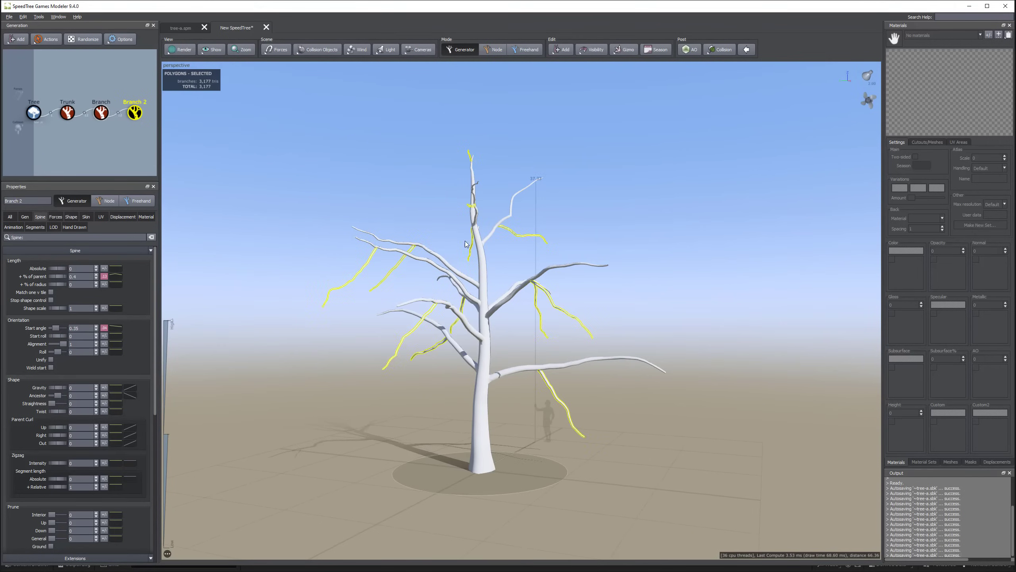
pyautogui.click(25, 216)
pyautogui.moveTo(58, 276); pyautogui.dragTo(88, 276)
pyautogui.moveTo(360, 281); pyautogui.dragTo(406, 276)
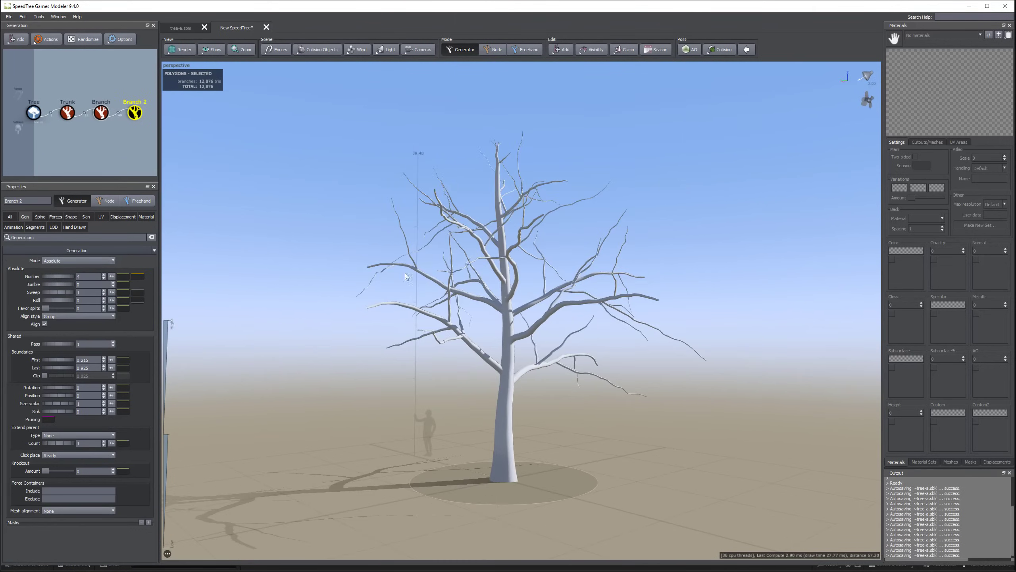
# Shorten the Branch 2 twigs relative to their parent and adjust their gravity so they curve upward
pyautogui.click(40, 217)
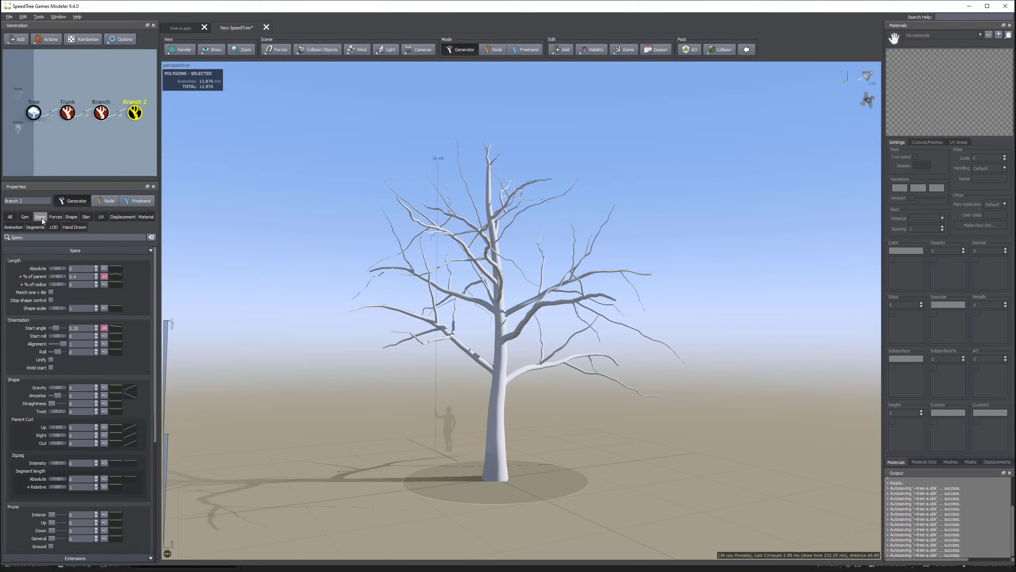
pyautogui.moveTo(64, 277); pyautogui.dragTo(51, 278)
pyautogui.moveTo(500, 256)
pyautogui.mouseDown()
pyautogui.moveTo(396, 256)
pyautogui.moveTo(480, 256)
pyautogui.mouseUp()
pyautogui.moveTo(58, 387); pyautogui.dragTo(56, 387)
pyautogui.moveTo(400, 296); pyautogui.dragTo(589, 306)
# Adjust the absolute skin radius of the Branch 2 twigs to tune their thickness
pyautogui.click(86, 217)
pyautogui.moveTo(56, 283); pyautogui.dragTo(59, 283)
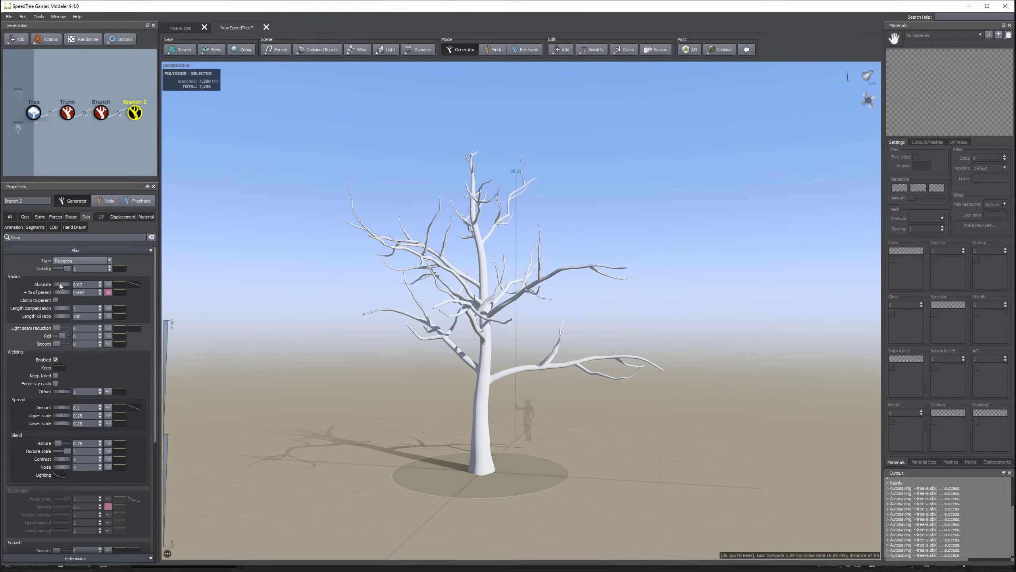
pyautogui.moveTo(328, 224); pyautogui.dragTo(502, 223)
pyautogui.moveTo(66, 286); pyautogui.dragTo(67, 286)
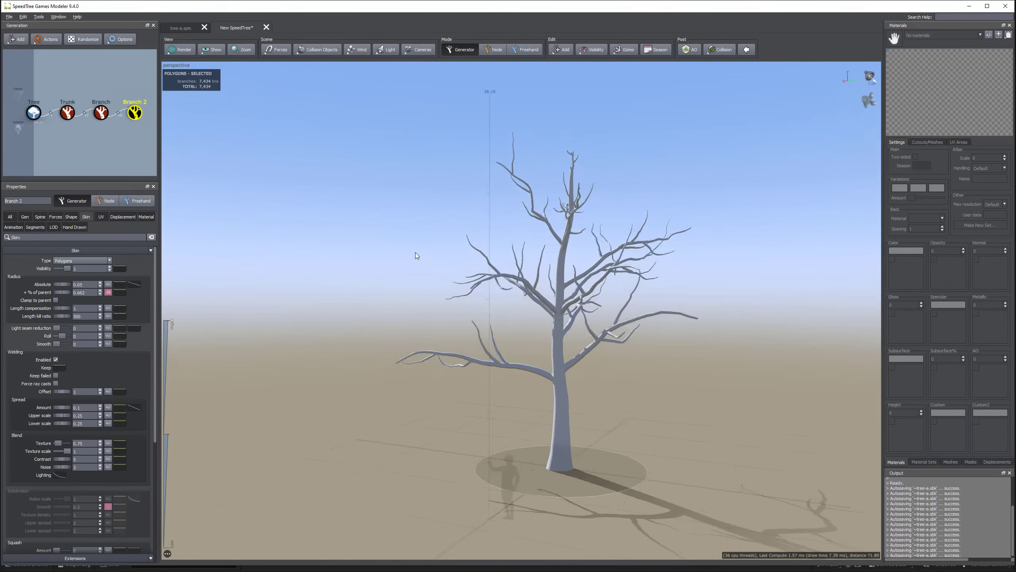
pyautogui.moveTo(415, 252); pyautogui.dragTo(520, 254)
# Lengthen the Branch 2 twigs with an absolute spine length and set the percentage of parent to 0
pyautogui.click(40, 217)
pyautogui.moveTo(50, 267)
pyautogui.mouseDown()
pyautogui.moveTo(206, 260)
pyautogui.moveTo(547, 288)
pyautogui.moveTo(740, 286)
pyautogui.mouseUp()
pyautogui.write('0')
pyautogui.press('Return')
# Set the start roll of the first-level Branch generator's spines to 0.69
pyautogui.click(67, 112)
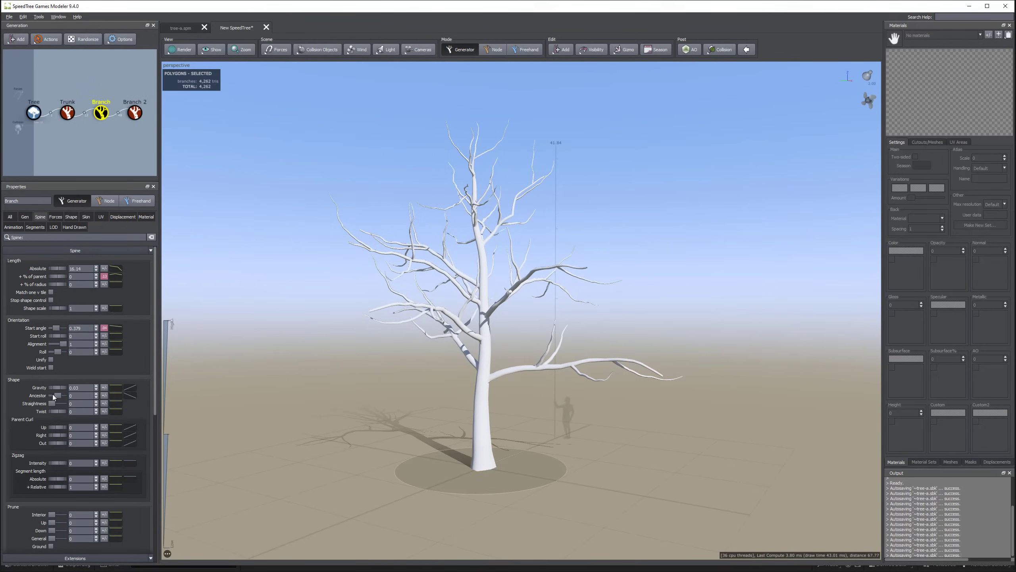
pyautogui.scroll(-2, 52, 281)
pyautogui.moveTo(52, 289); pyautogui.dragTo(84, 285)
pyautogui.moveTo(360, 312); pyautogui.dragTo(592, 317)
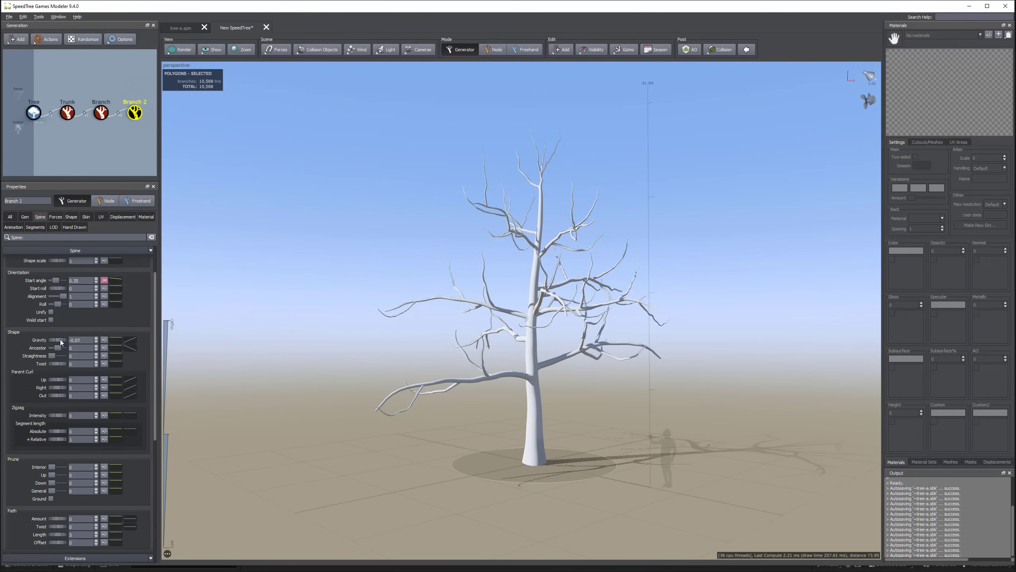
# Set the Branch 2 twigs' gravity to 0 and start angle to 0.35, and lower the first-level branches' start angle
pyautogui.moveTo(336, 322); pyautogui.dragTo(74, 347)
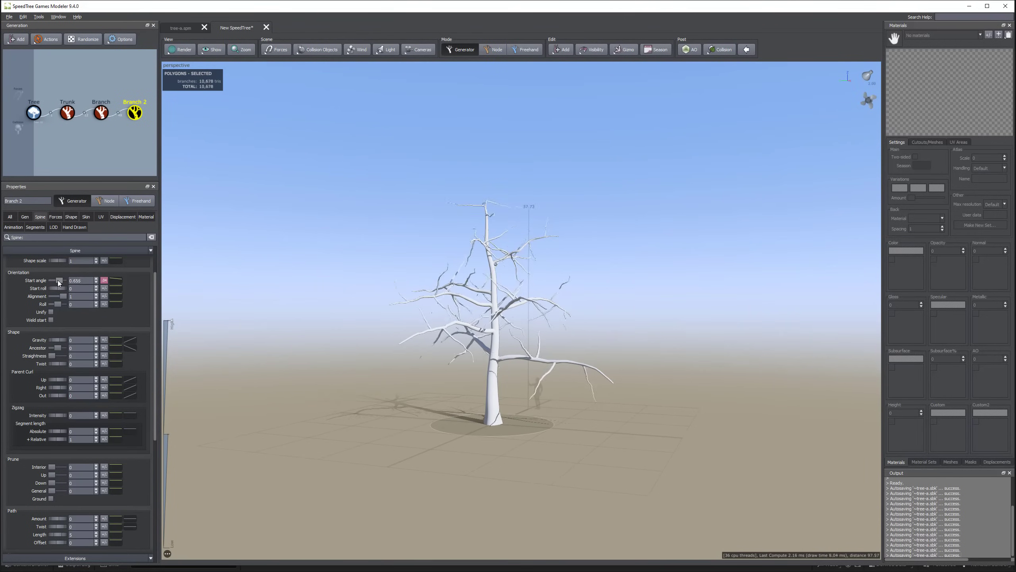
pyautogui.moveTo(54, 280); pyautogui.dragTo(55, 281)
pyautogui.moveTo(360, 321); pyautogui.dragTo(496, 315)
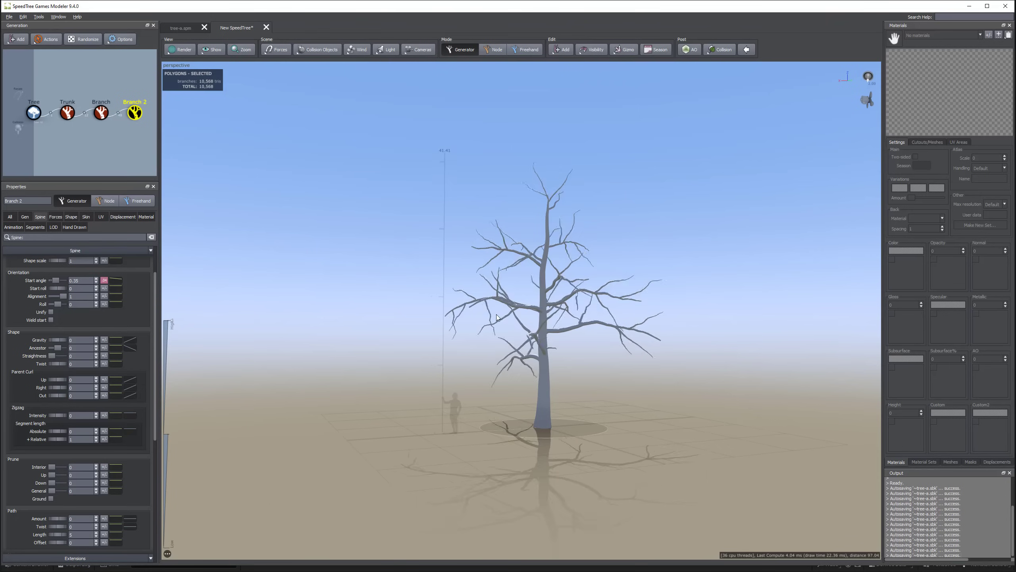
pyautogui.moveTo(56, 280); pyautogui.dragTo(53, 282)
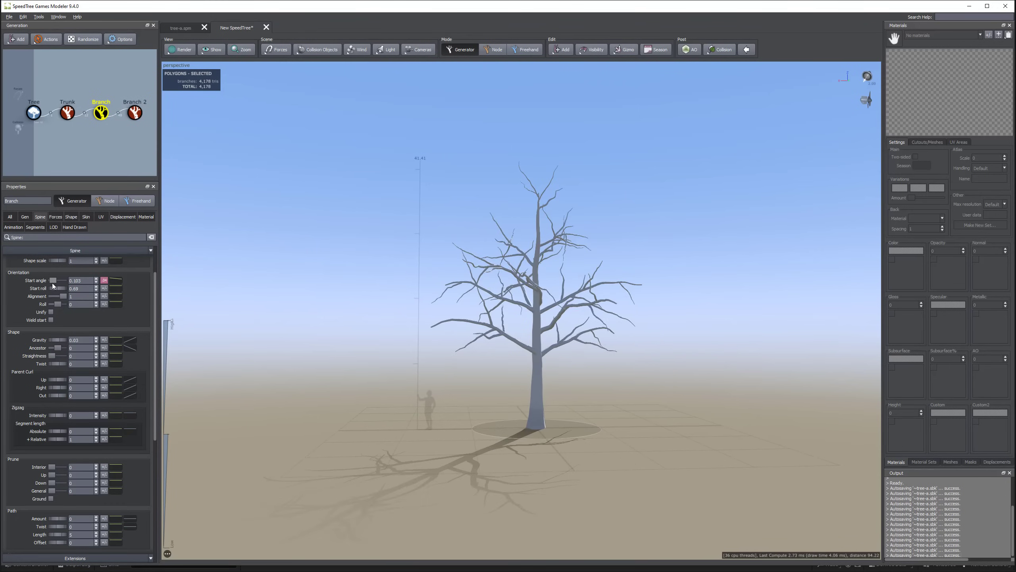
pyautogui.moveTo(424, 313); pyautogui.dragTo(410, 293)
# Add the predefined Roots and Root Twigs generators to the trunk
pyautogui.click(67, 112)
pyautogui.rightClick(65, 115)
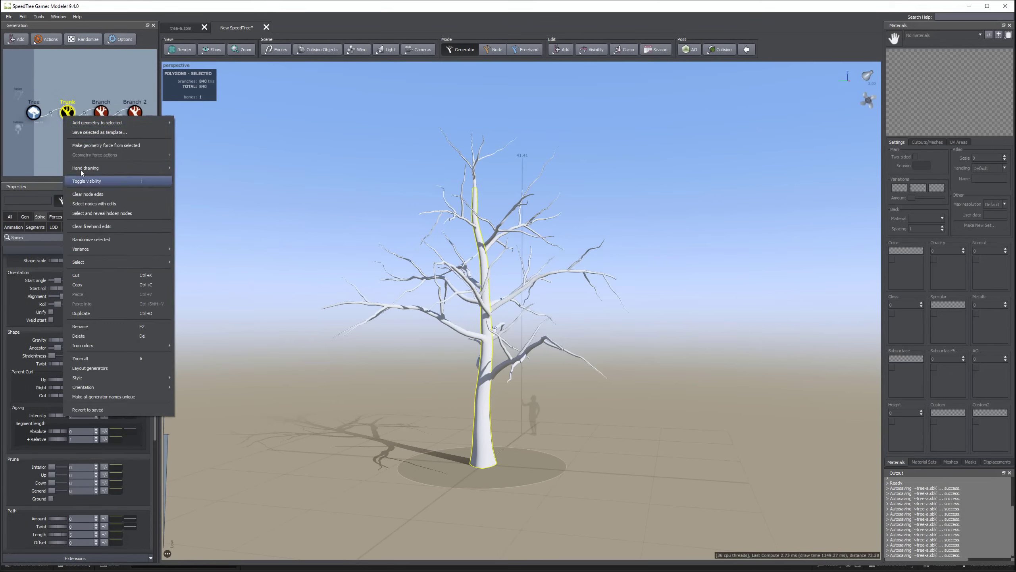
pyautogui.moveTo(120, 123)
pyautogui.moveTo(196, 231)
pyautogui.click(238, 288)
pyautogui.moveTo(365, 330)
pyautogui.mouseDown()
pyautogui.moveTo(329, 308)
pyautogui.moveTo(350, 331)
pyautogui.mouseUp()
# Adjust the absolute skin radius of the root geometry at the trunk's base
pyautogui.scroll(5, 350, 330)
pyautogui.moveTo(60, 284); pyautogui.dragTo(68, 285)
pyautogui.moveTo(346, 326); pyautogui.dragTo(333, 316)
pyautogui.click(135, 123)
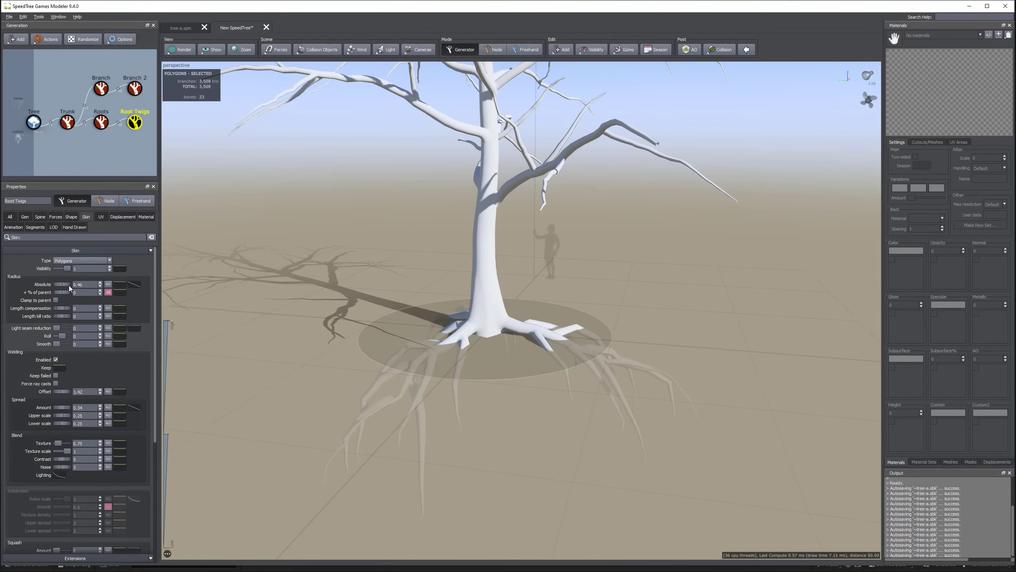
# Adjust the spine length of the roots and root twigs as a percentage of their parent
pyautogui.click(40, 217)
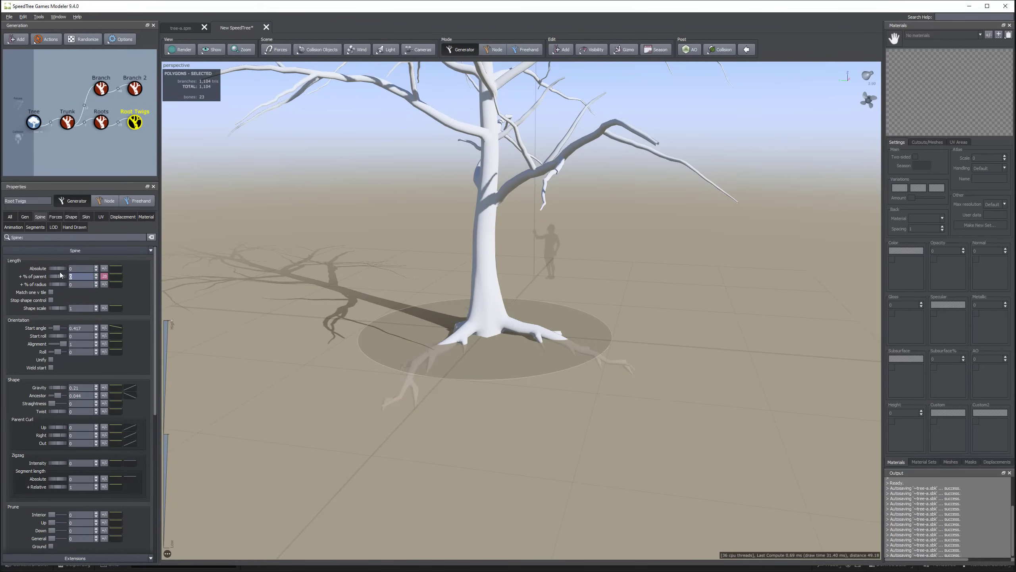
pyautogui.moveTo(229, 260); pyautogui.dragTo(400, 288)
pyautogui.click(115, 268)
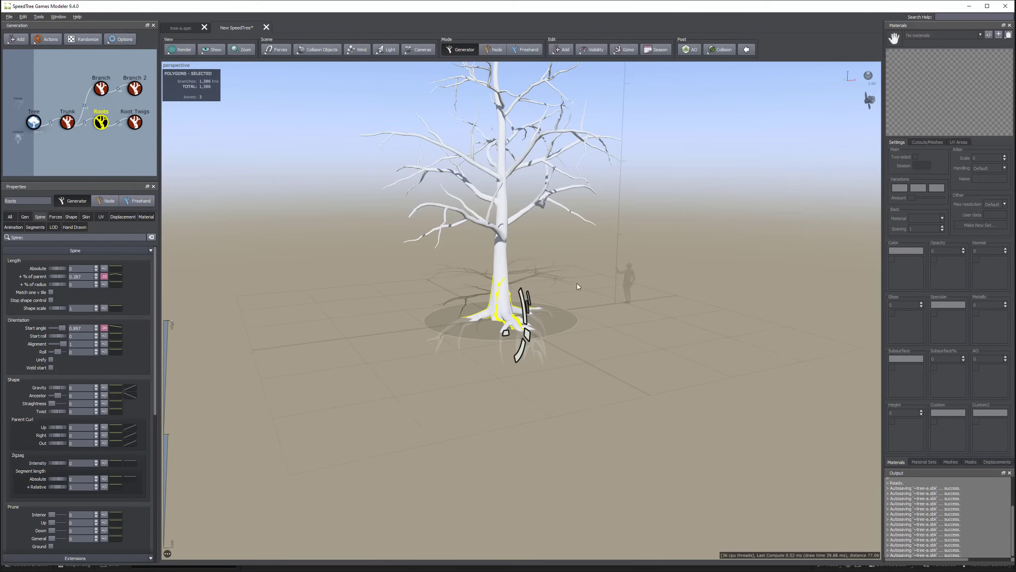
# Export the finished tree model from SpeedTree
pyautogui.moveTo(576, 282); pyautogui.dragTo(612, 282)
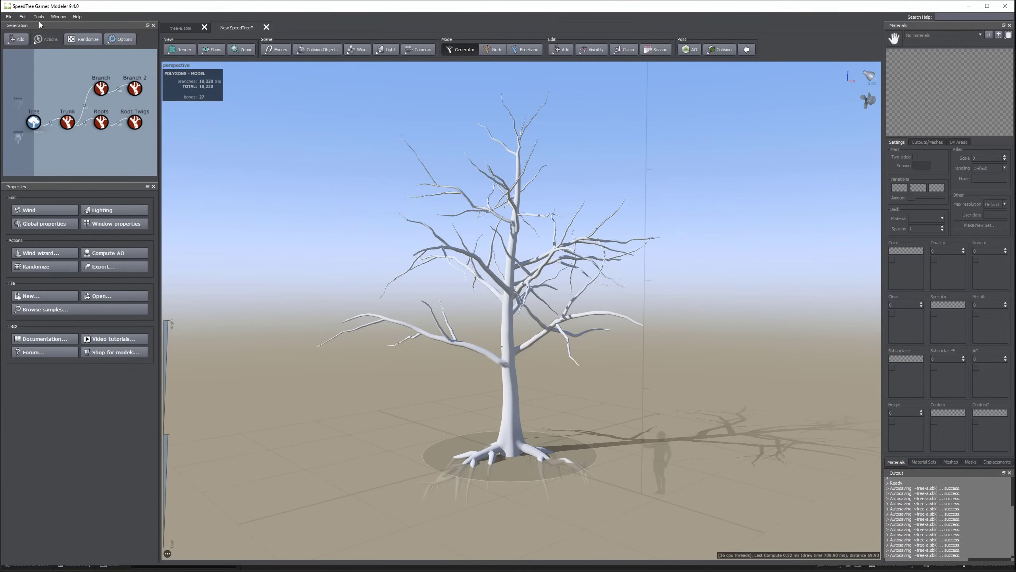
pyautogui.click(115, 265)
pyautogui.click(444, 284)
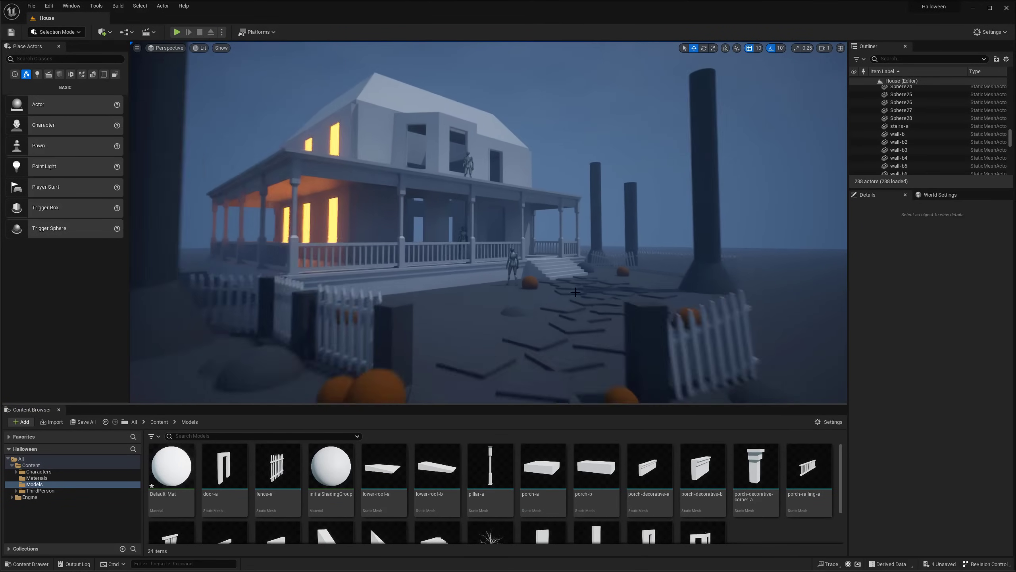
# Switch to Unreal Editor and place two tree-a meshes over the blockout trunks, one beside the path and one by the front fence
pyautogui.click(706, 180)
pyautogui.press('f')
pyautogui.scroll(-1, 516, 480)
pyautogui.moveTo(490, 526); pyautogui.dragTo(552, 269)
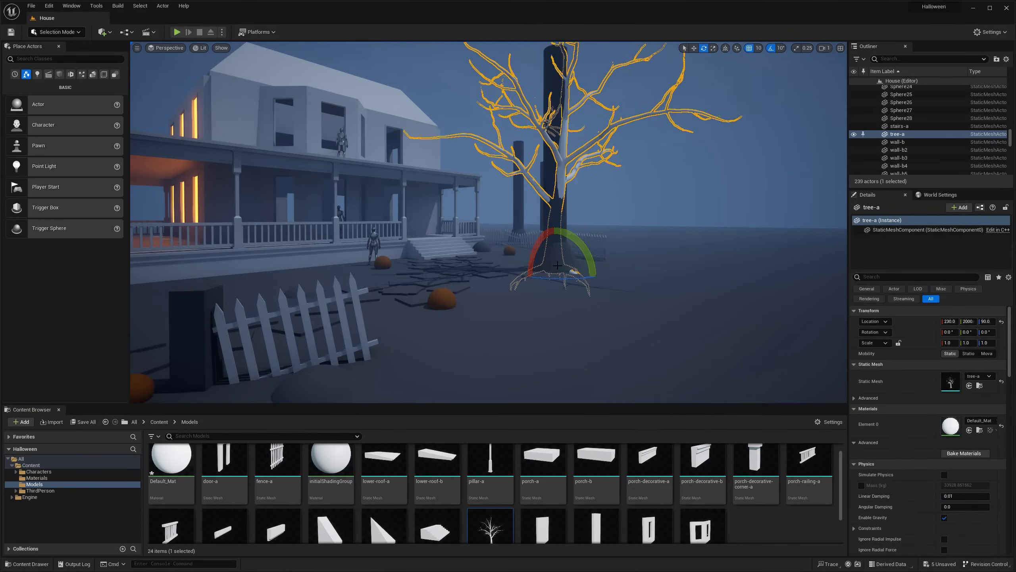
pyautogui.moveTo(557, 265); pyautogui.dragTo(480, 265, button='right')
pyautogui.moveTo(490, 526); pyautogui.dragTo(274, 289)
pyautogui.press('w')
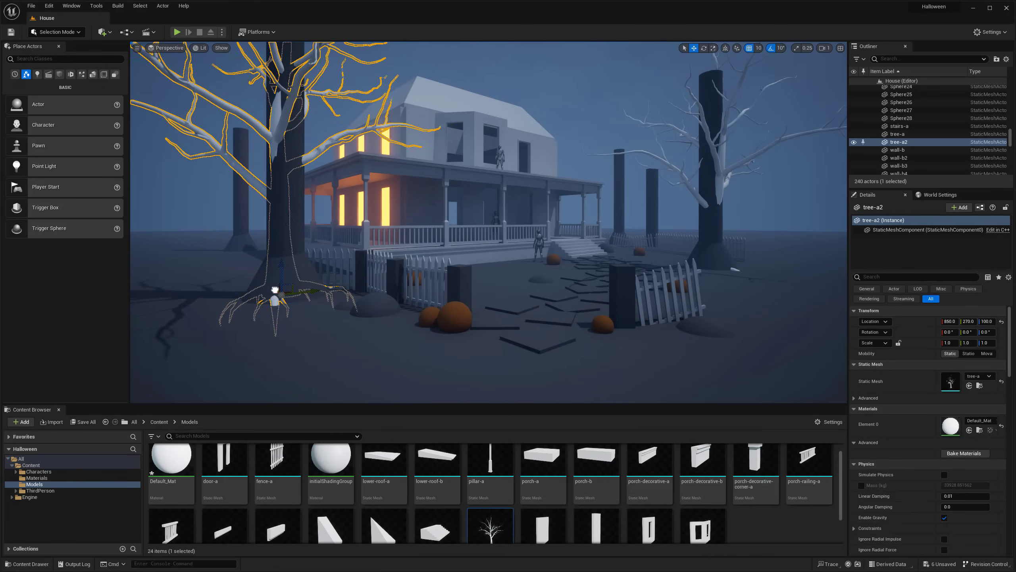
# Place a third tree-a over the blockout trunk on the house's lit side and rotate it 60° about the vertical axis
pyautogui.moveTo(274, 289); pyautogui.dragTo(360, 276, button='right')
pyautogui.moveTo(490, 527); pyautogui.dragTo(288, 219)
pyautogui.press('e')
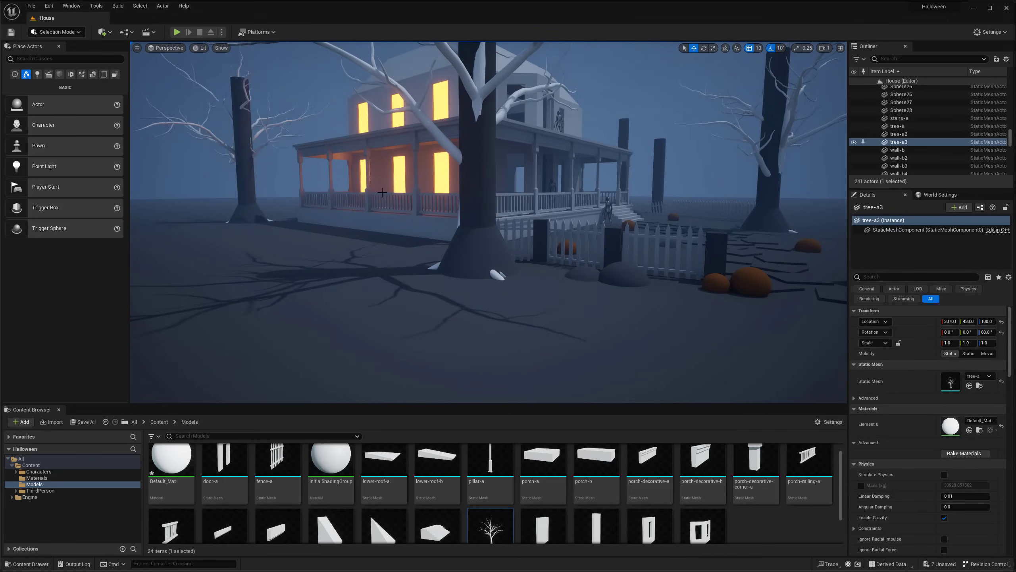
# Place a fourth tree-a over a background blockout trunk beyond the side fence and scale it to 1.059
pyautogui.moveTo(382, 193); pyautogui.dragTo(432, 192, button='right')
pyautogui.moveTo(490, 526); pyautogui.dragTo(452, 197)
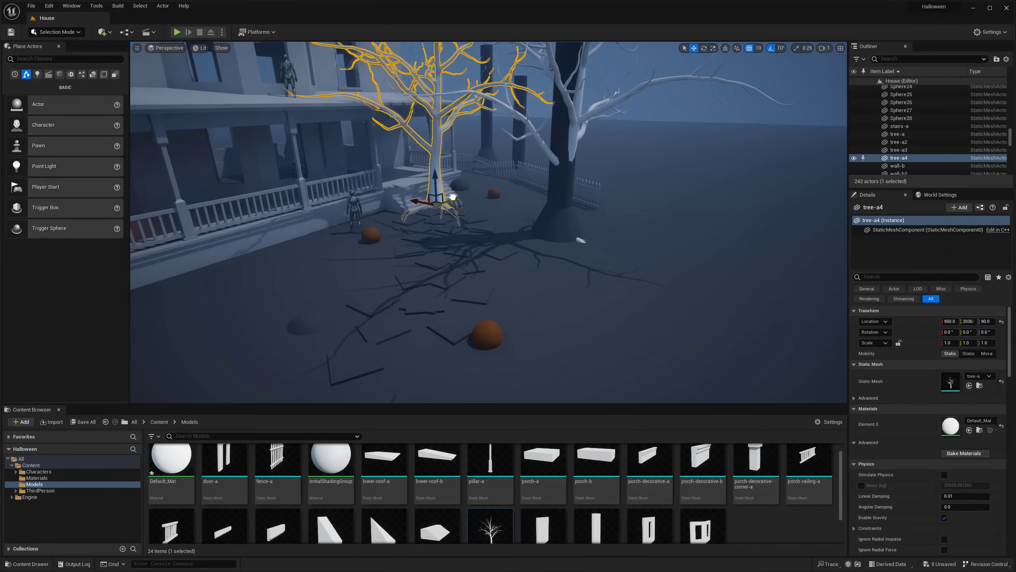
pyautogui.press('f')
pyautogui.press('r')
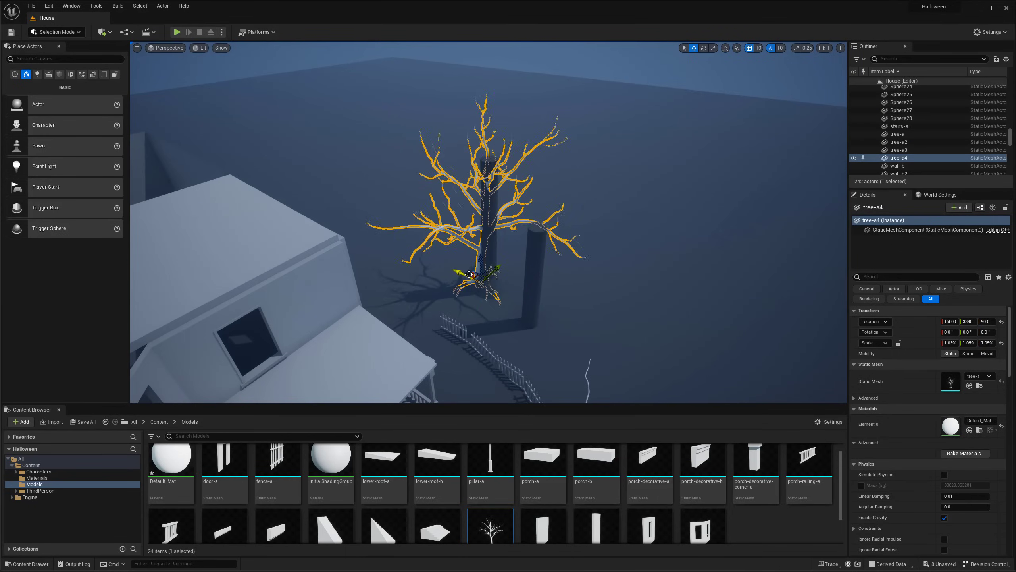
pyautogui.moveTo(469, 274); pyautogui.dragTo(456, 276)
# Duplicate the background tree onto the neighbouring blockout trunk, rotate the copy to -50° and scale it to about 0.93
pyautogui.moveTo(456, 276); pyautogui.dragTo(489, 236, button='right')
pyautogui.moveTo(488, 240)
pyautogui.keyDown('alt'); pyautogui.mouseDown()
pyautogui.moveTo(538, 252)
pyautogui.moveTo(482, 256)
pyautogui.mouseUp(); pyautogui.keyUp('alt')
pyautogui.press('e')
pyautogui.press('r')
pyautogui.press('e')
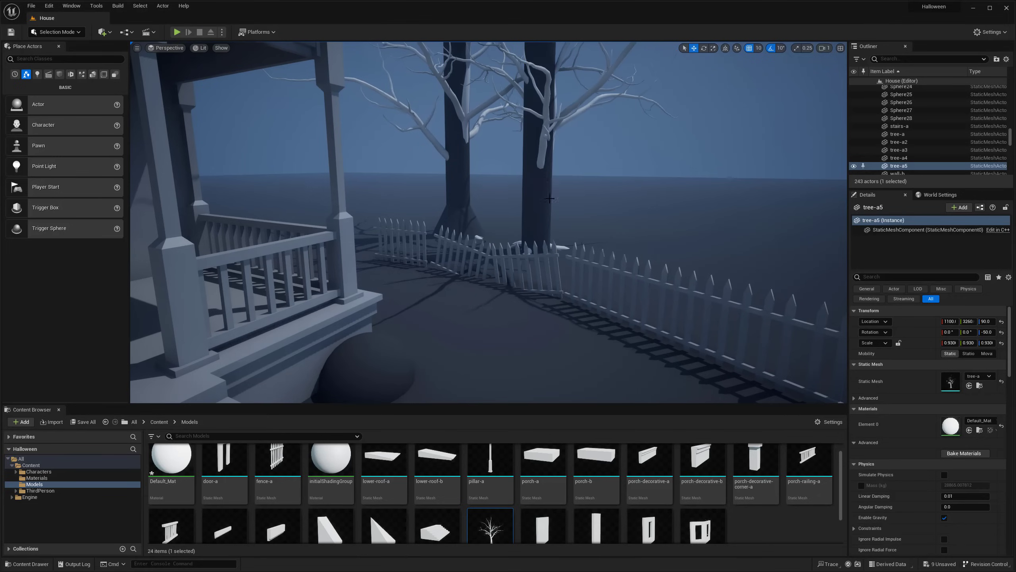
# Delete the cylinder and cone blockout trunks around the house
pyautogui.press('f')
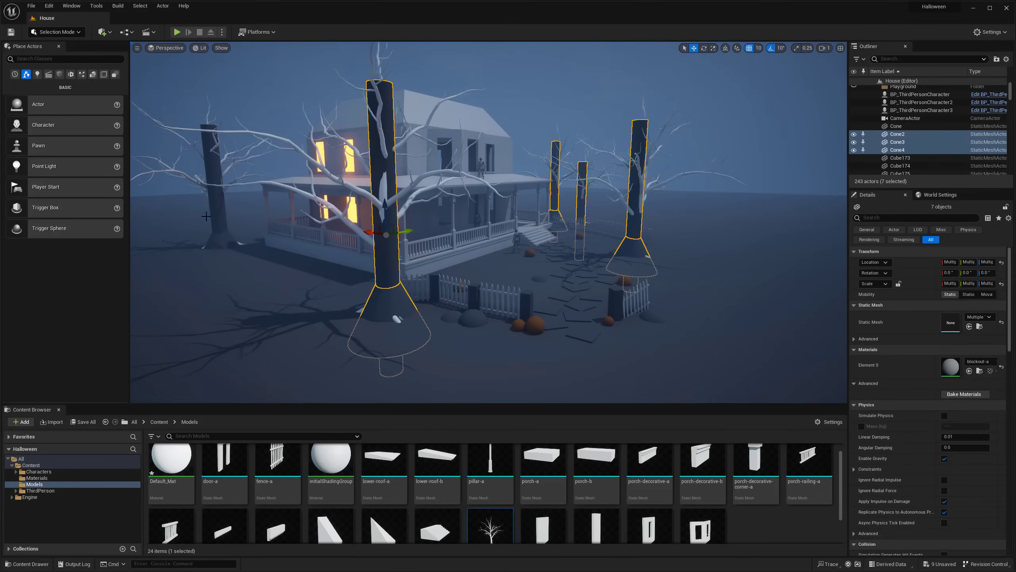
pyautogui.press('Delete')
pyautogui.click(551, 318)
pyautogui.scroll(5, 560, 303)
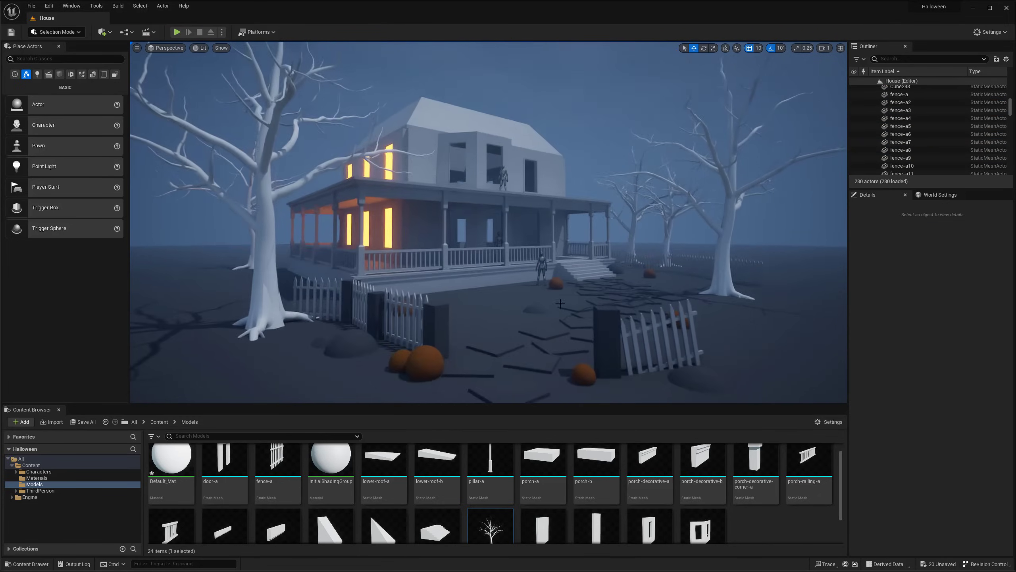
# Pilot the CameraActor, reposition the background tree tree-a4 behind the stairs and scale it to 1.345
pyautogui.moveTo(560, 303); pyautogui.dragTo(516, 292, button='right')
pyautogui.rightClick(511, 291)
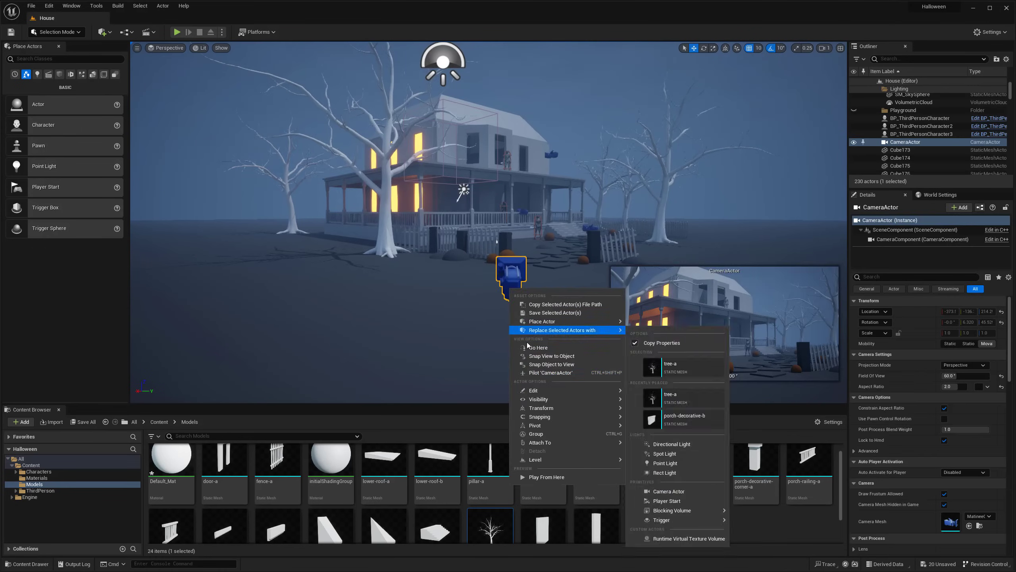
pyautogui.click(551, 372)
pyautogui.click(683, 308)
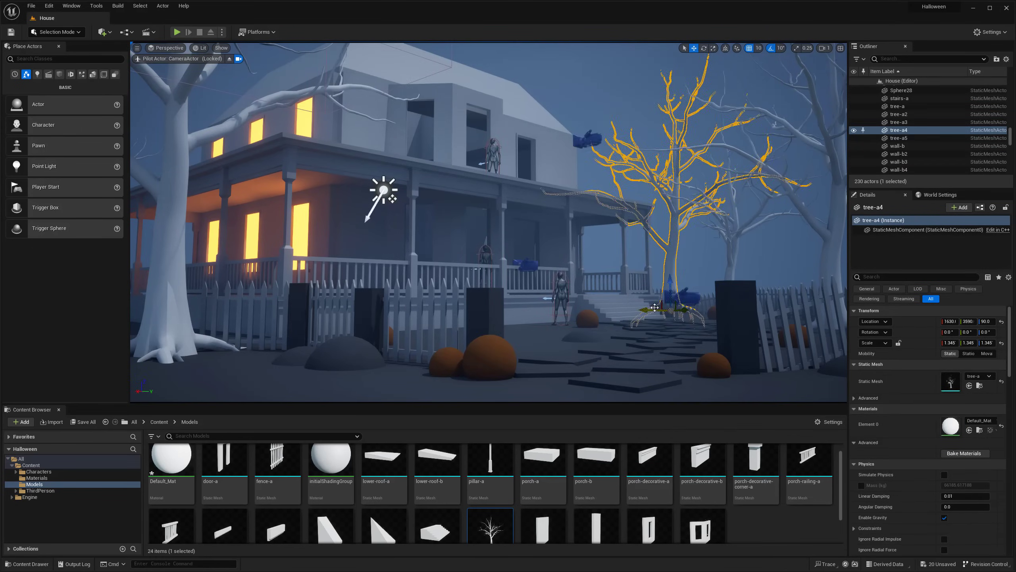
# Move the foreground tree tree-a2 to X 820, Y 240, Z 90 and rotate it to -20° about the vertical axis
pyautogui.click(898, 106)
pyautogui.press('e')
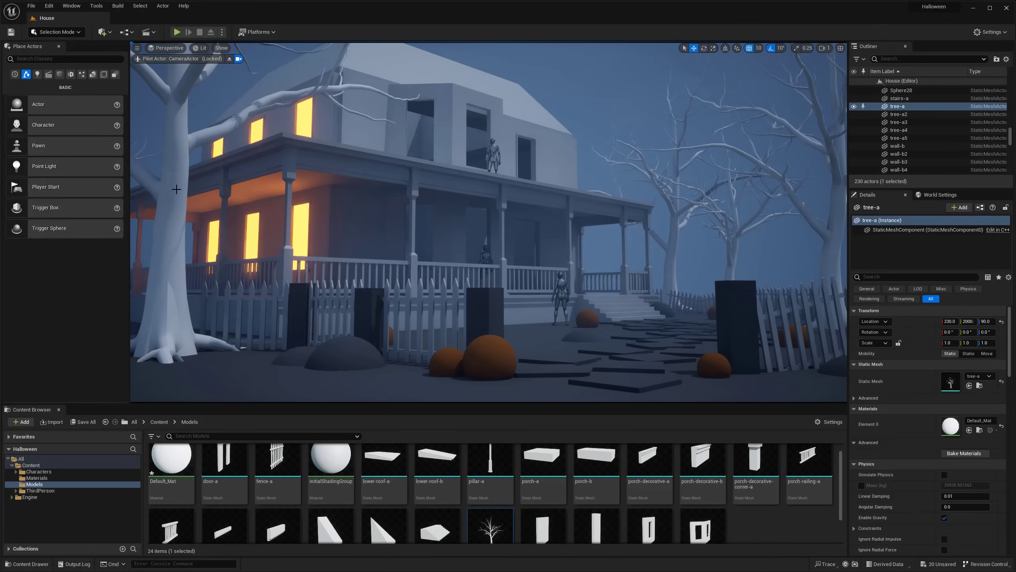
pyautogui.click(177, 189)
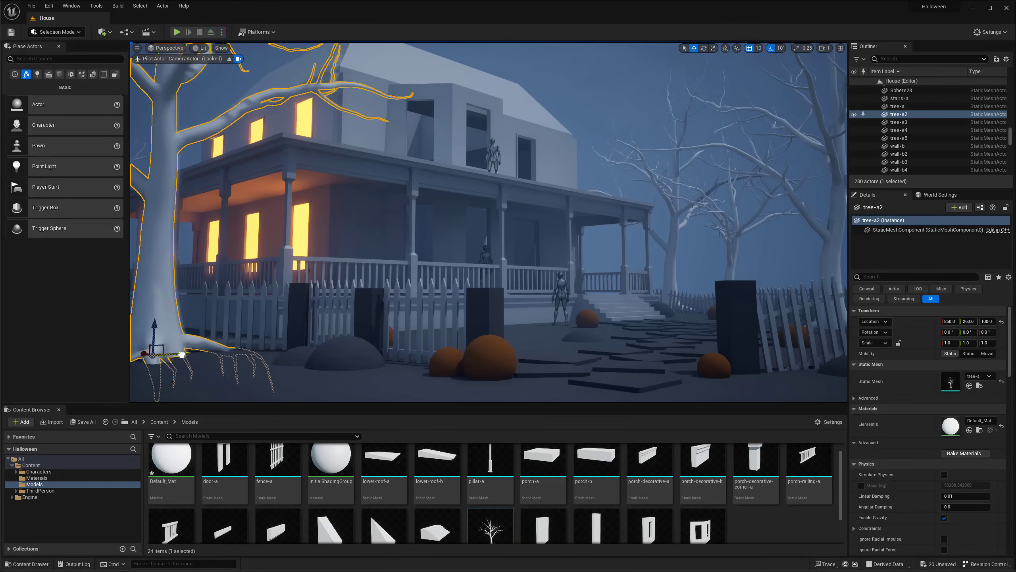
pyautogui.moveTo(183, 353); pyautogui.dragTo(248, 319)
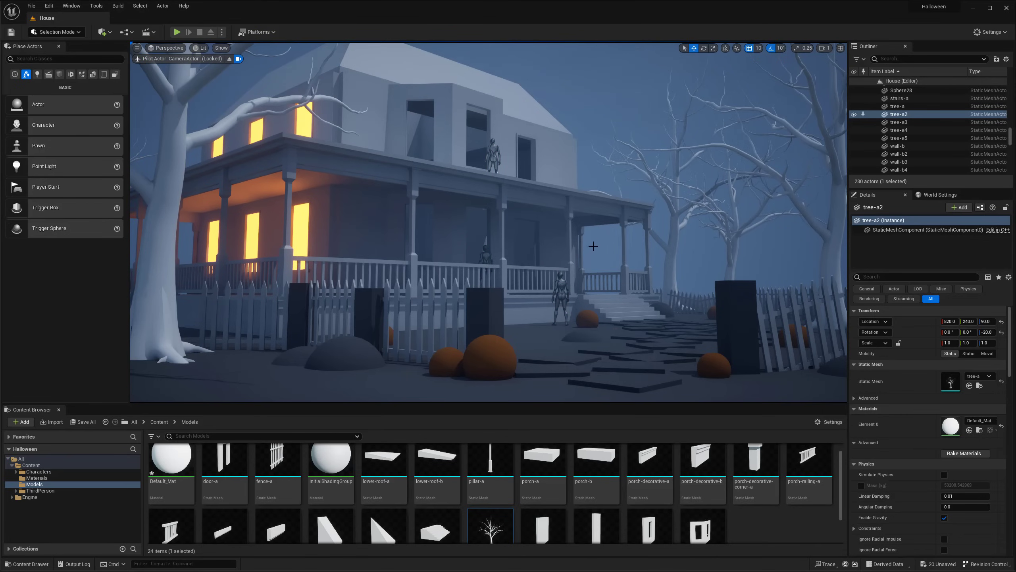
pyautogui.click(738, 250)
pyautogui.press('w')
pyautogui.press('g')
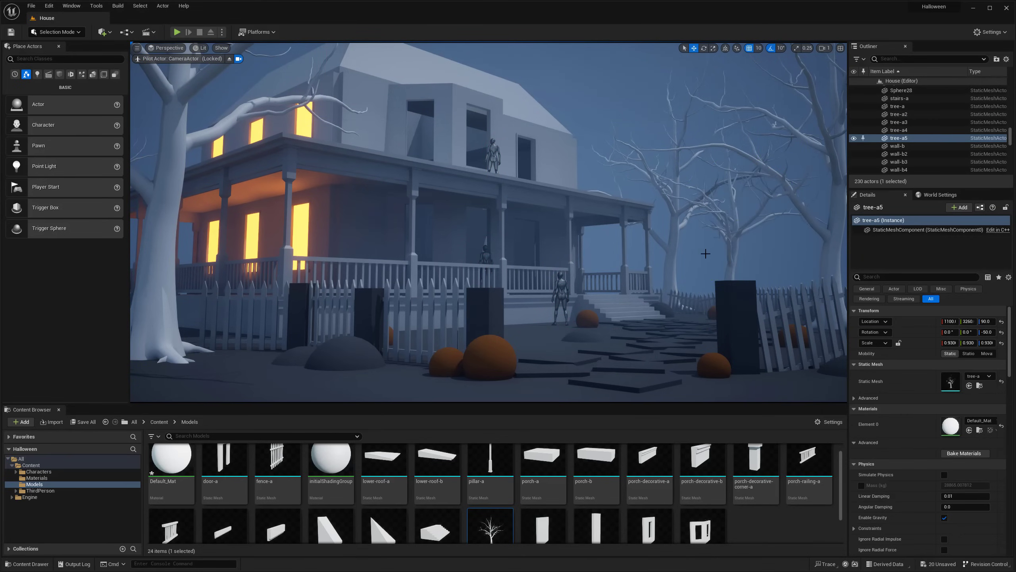
# Duplicate tree-a4 twice for more background trees, placing one copy at scale 1.562 behind the lit side of the house, and stop piloting the camera
pyautogui.click(670, 299)
pyautogui.press('r')
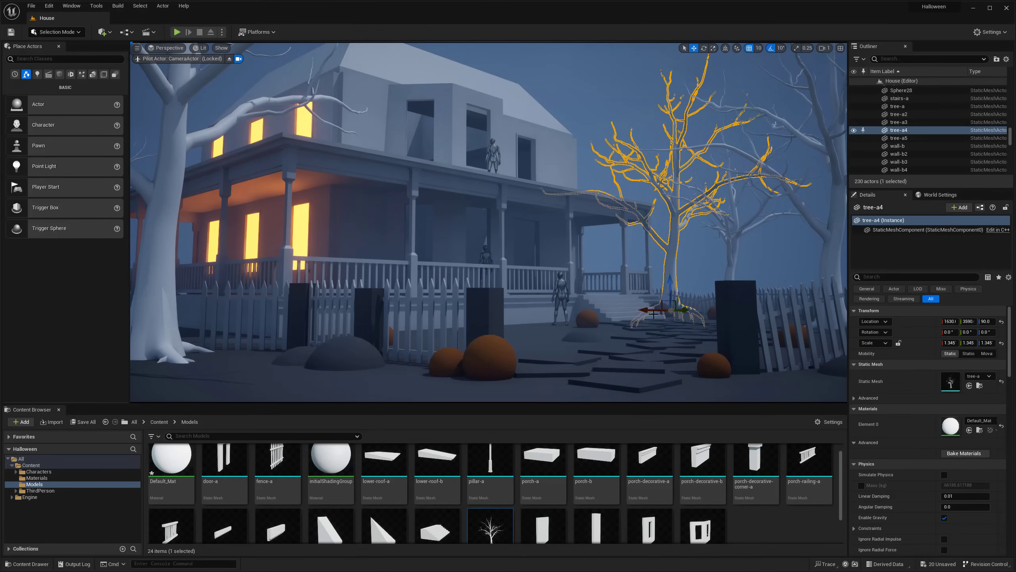
pyautogui.keyDown('alt'); pyautogui.moveTo(654, 314); pyautogui.dragTo(603, 302); pyautogui.keyUp('alt')
pyautogui.press('g')
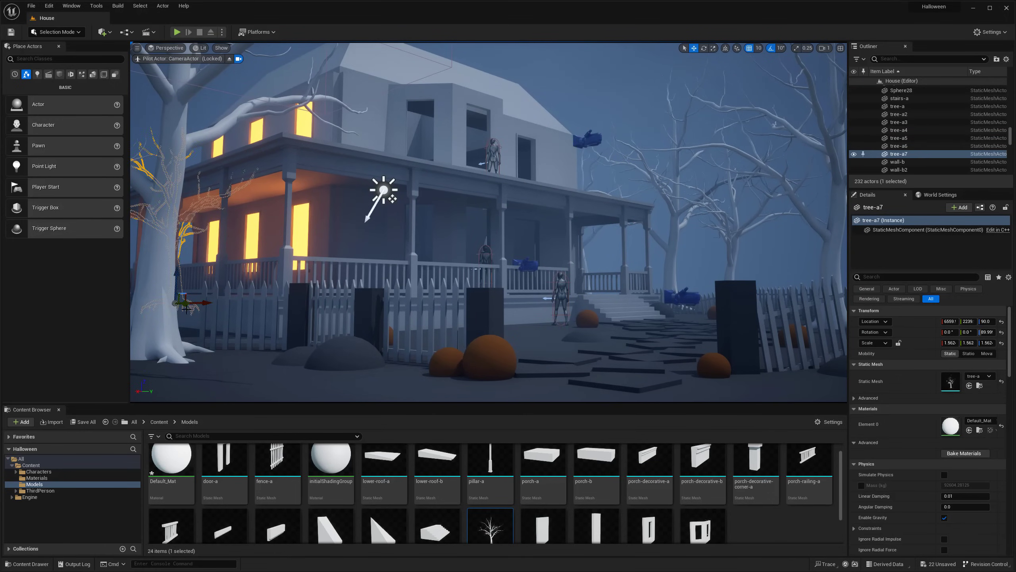
pyautogui.moveTo(187, 311); pyautogui.dragTo(161, 314)
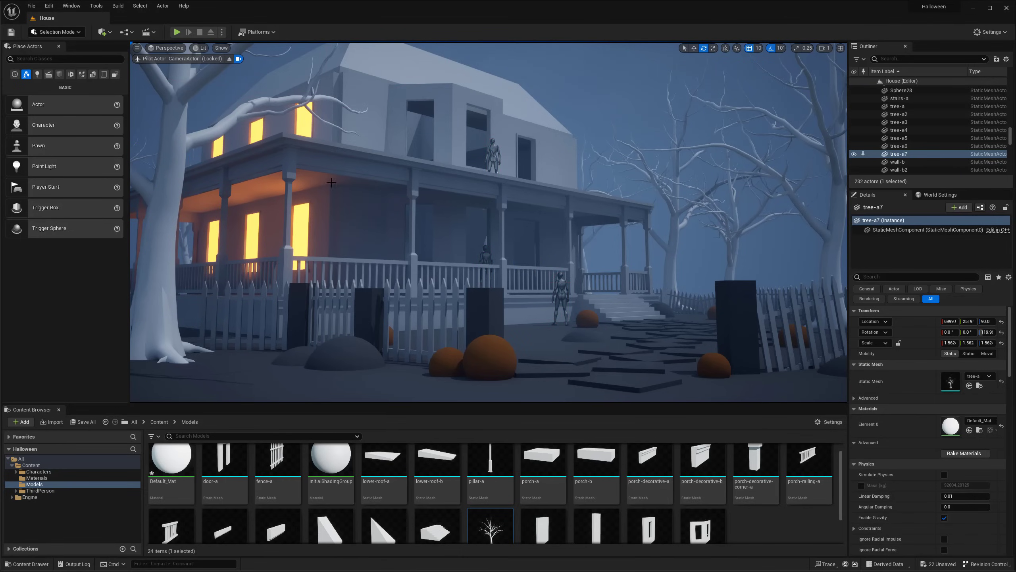
pyautogui.click(230, 58)
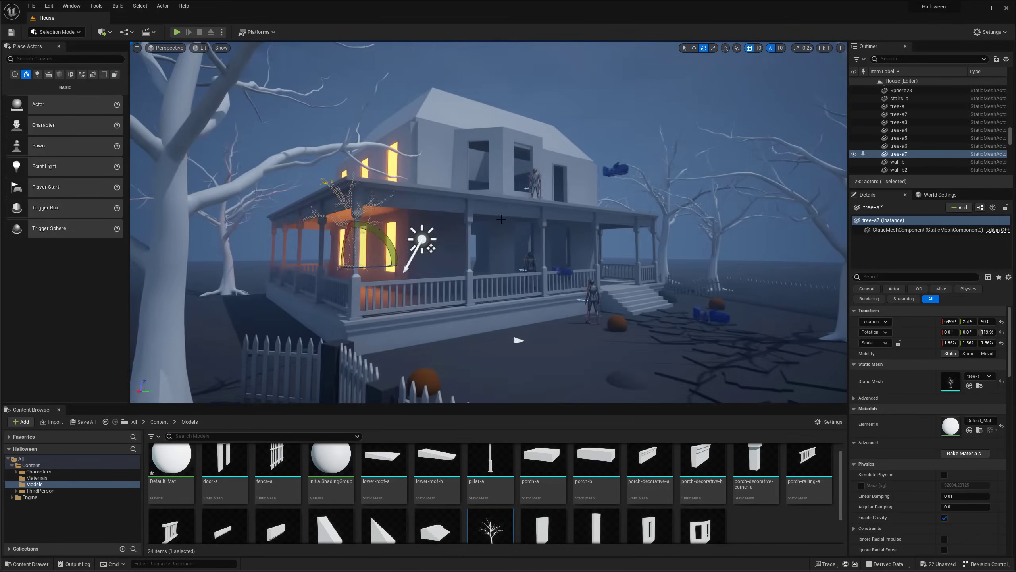
# Locate the foreground mound's blockout-a material in the content browser and apply it to the large foreground tree
pyautogui.click(470, 337)
pyautogui.moveTo(471, 337); pyautogui.dragTo(432, 320, button='right')
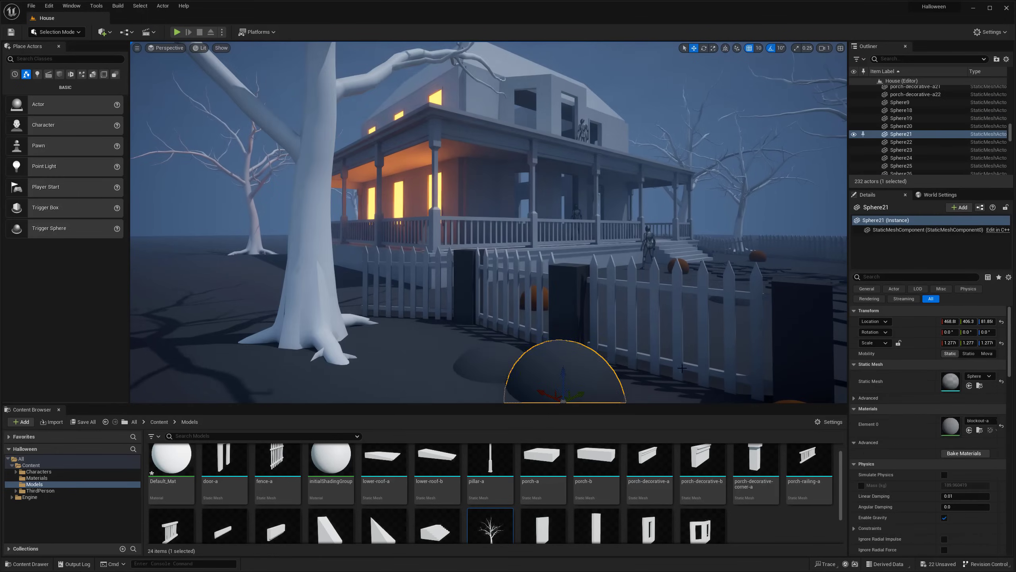
pyautogui.click(979, 430)
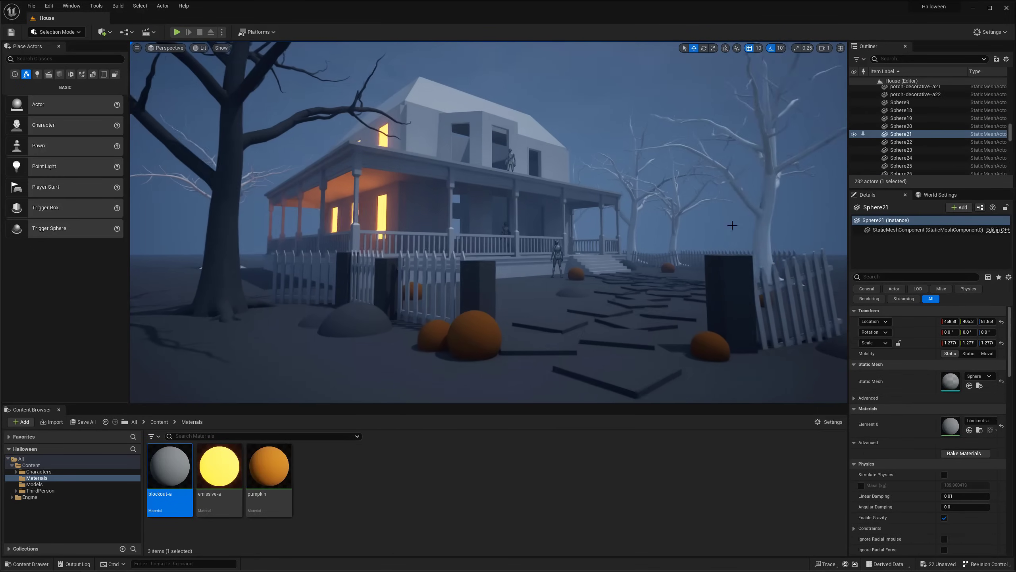
# Select the remaining white trees around the house and assign the blockout-a material to them
pyautogui.click(708, 200)
pyautogui.keyDown('ctrl'); pyautogui.click(676, 194); pyautogui.keyUp('ctrl')
pyautogui.keyDown('ctrl'); pyautogui.click(628, 181); pyautogui.keyUp('ctrl')
pyautogui.keyDown('ctrl'); pyautogui.click(224, 180); pyautogui.keyUp('ctrl')
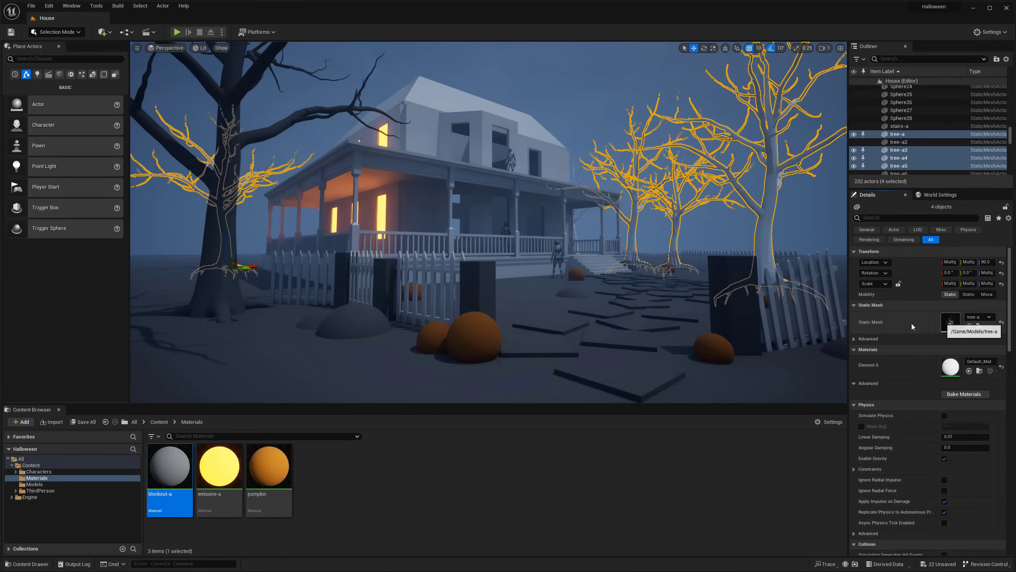
pyautogui.doubleClick(951, 321)
pyautogui.moveTo(850, 162); pyautogui.dragTo(850, 162)
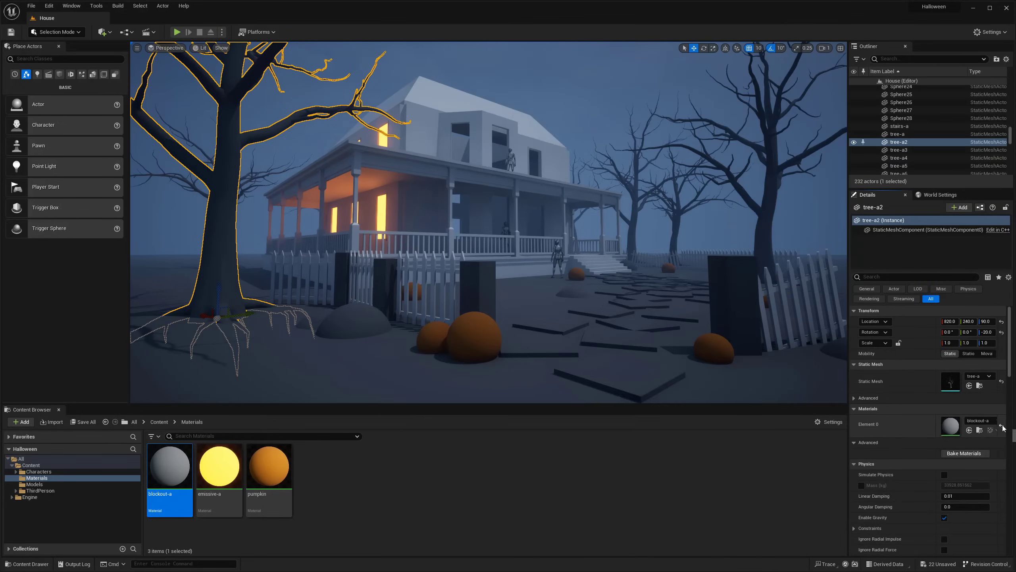
# Select four of the flat slabs on the path in front of the house and open their actor options
pyautogui.click(520, 381)
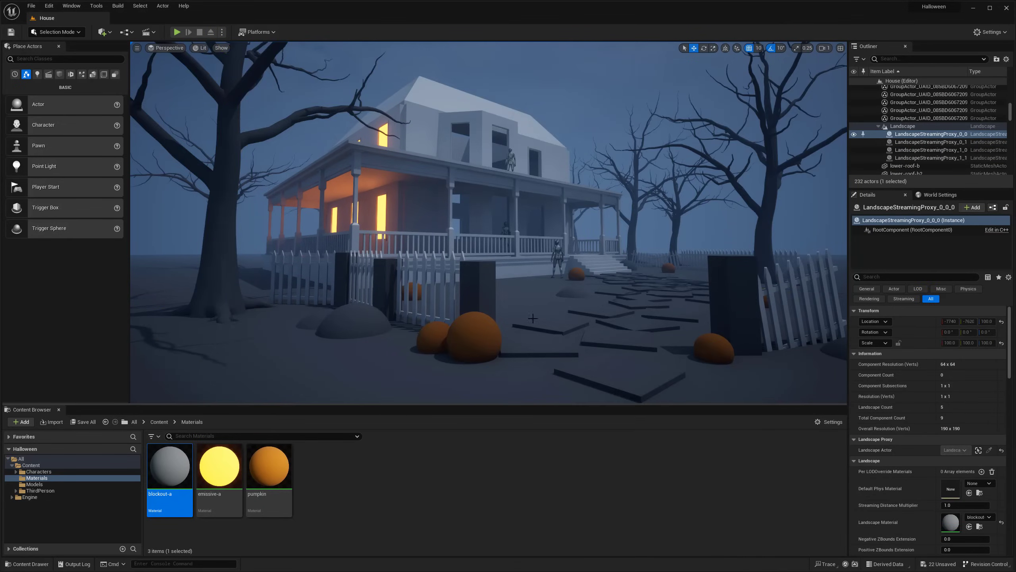
pyautogui.moveTo(520, 380); pyautogui.dragTo(532, 368, button='right')
pyautogui.moveTo(533, 298); pyautogui.dragTo(534, 298, button='right')
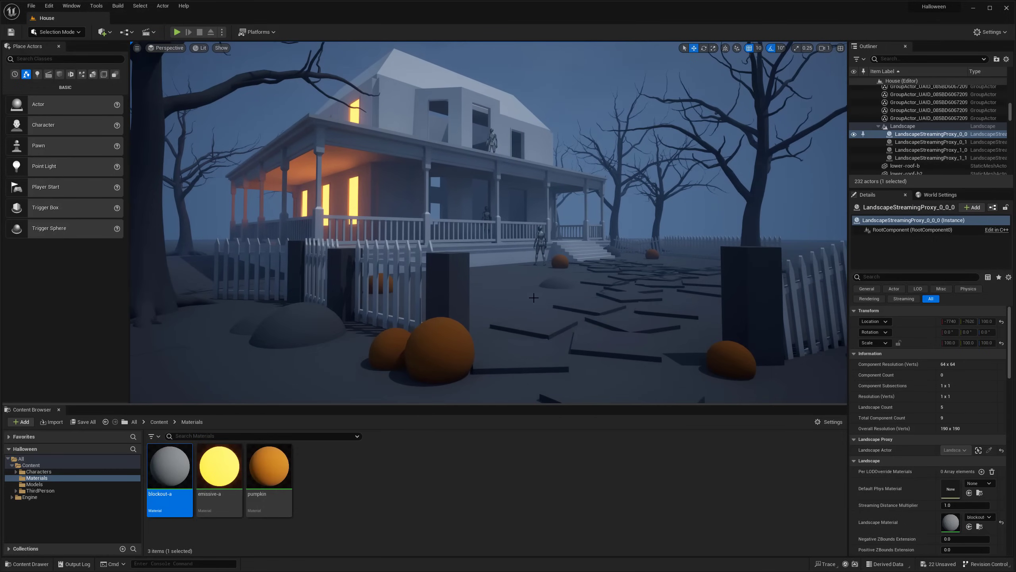
pyautogui.moveTo(582, 384); pyautogui.dragTo(582, 384, button='right')
pyautogui.rightClick(657, 340)
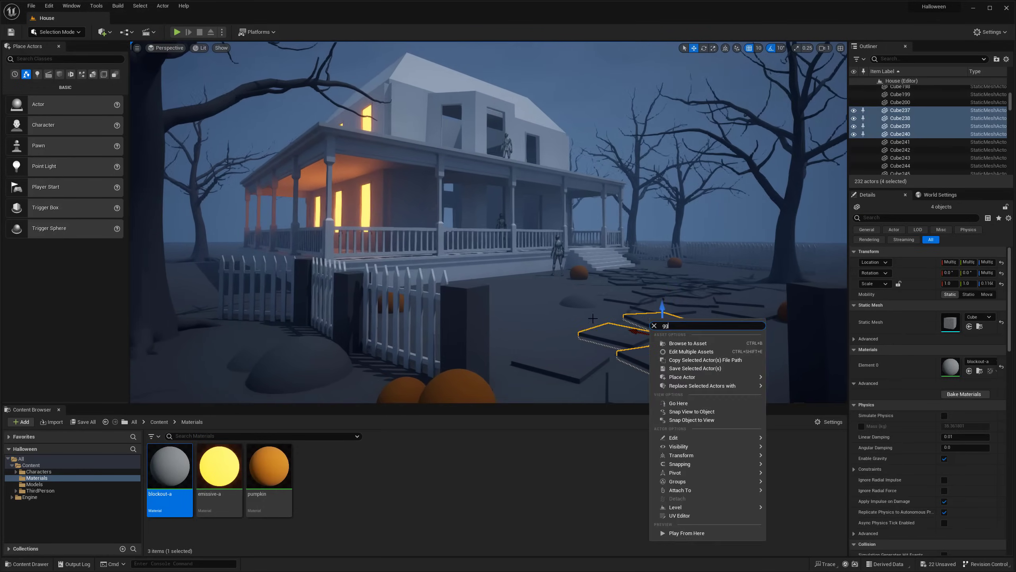